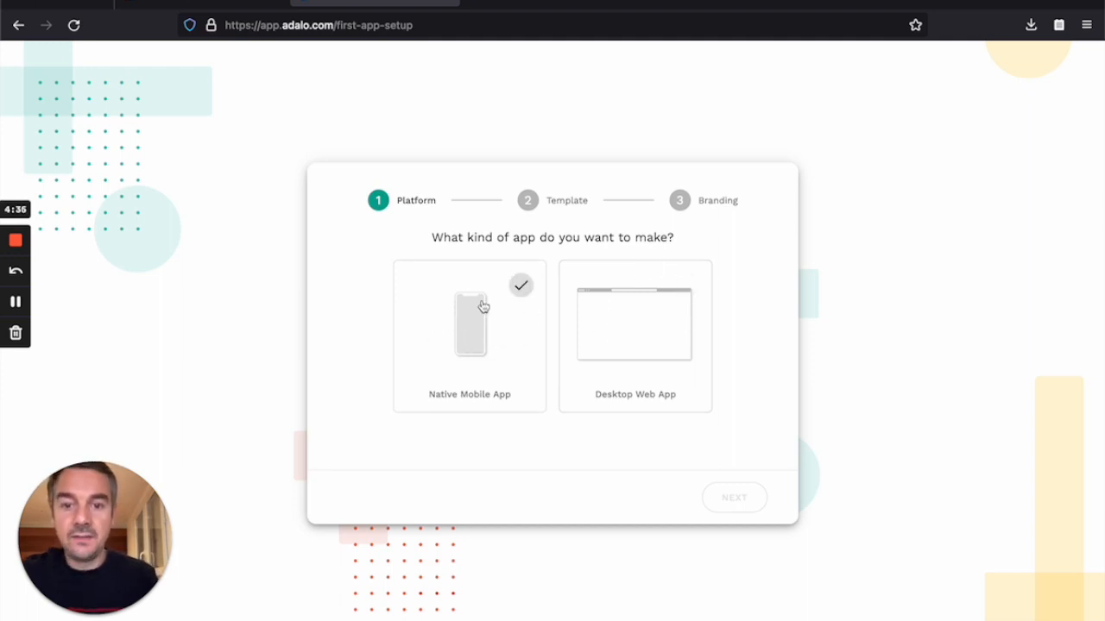
# Step: Choose the Native Mobile App platform and the Blank template, advancing to Branding
pyautogui.click(481, 337)
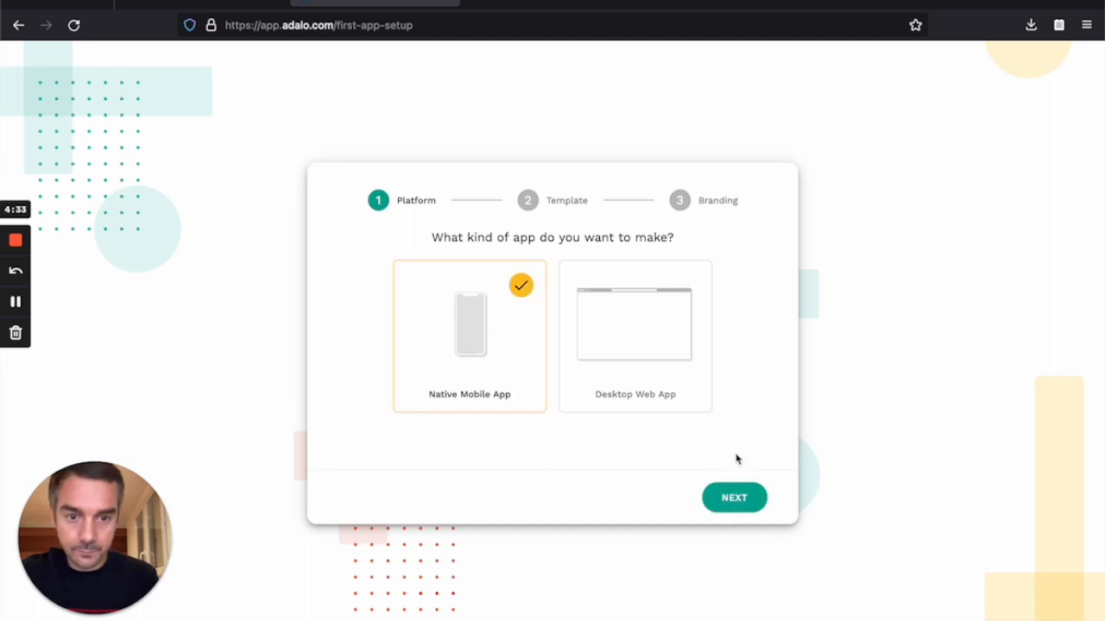
pyautogui.click(726, 501)
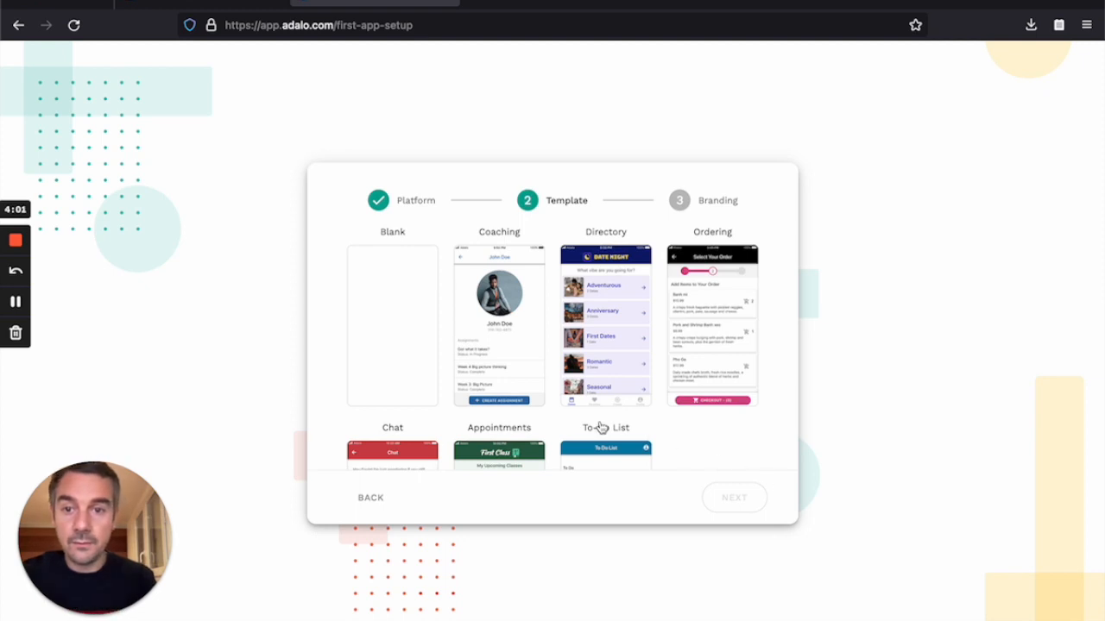
pyautogui.click(413, 348)
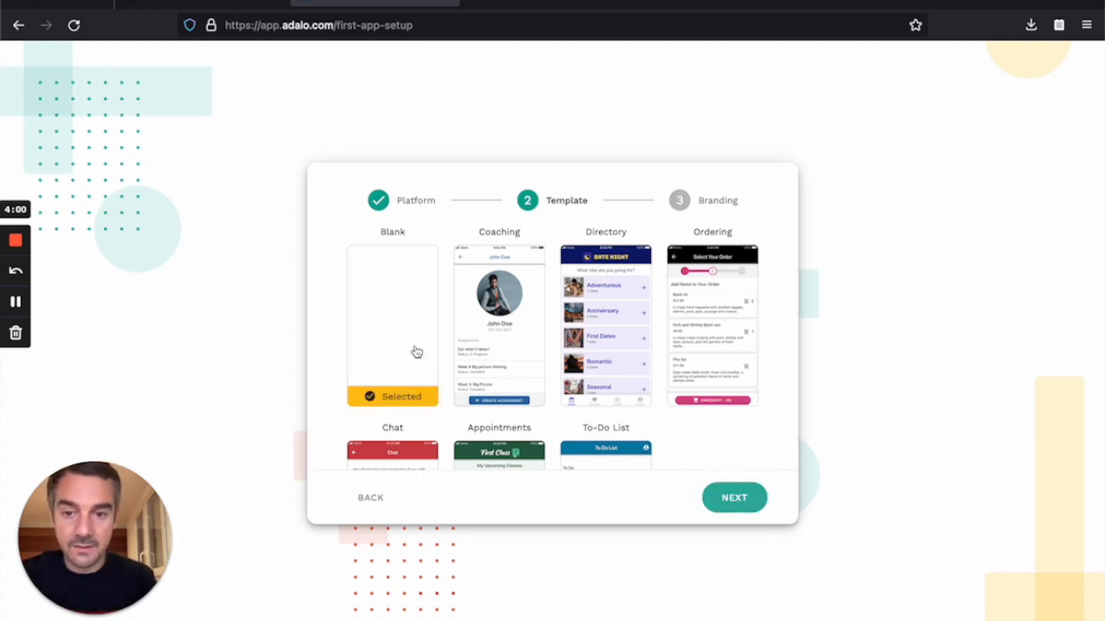
pyautogui.click(750, 499)
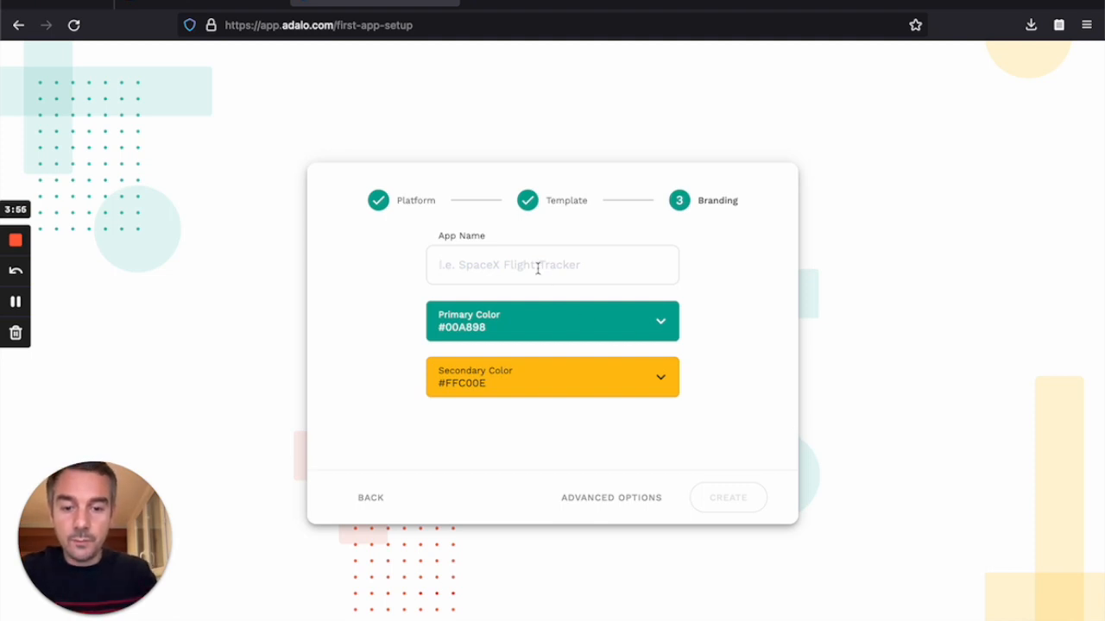
# Step: Name the app 'Listing de chocolats', keep the default colours, and create it
pyautogui.write('Listing d')
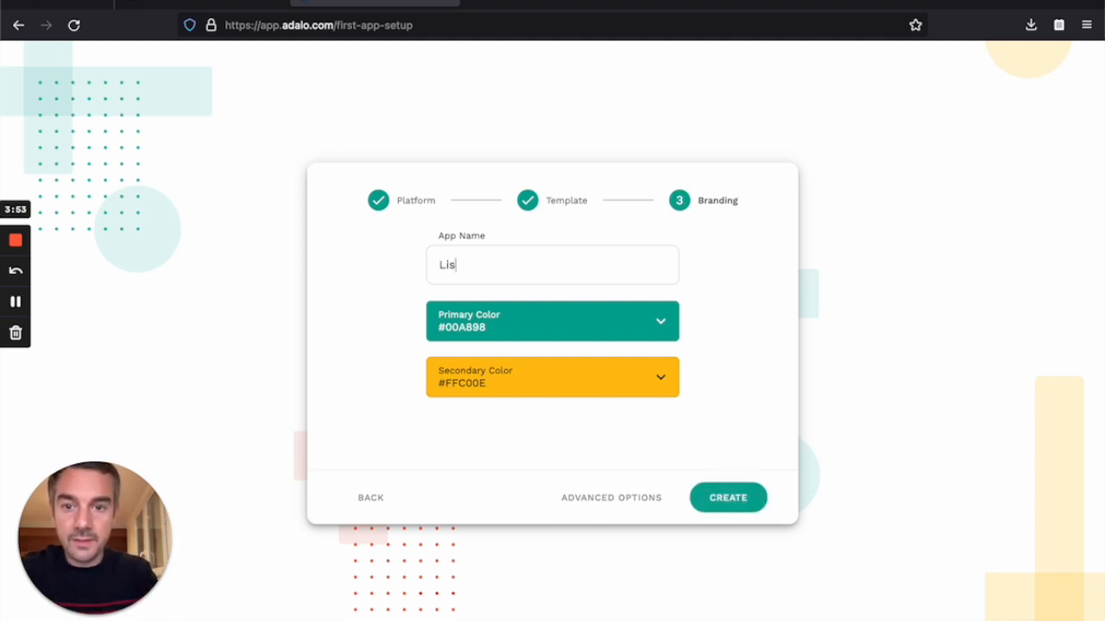
pyautogui.write('e chool')
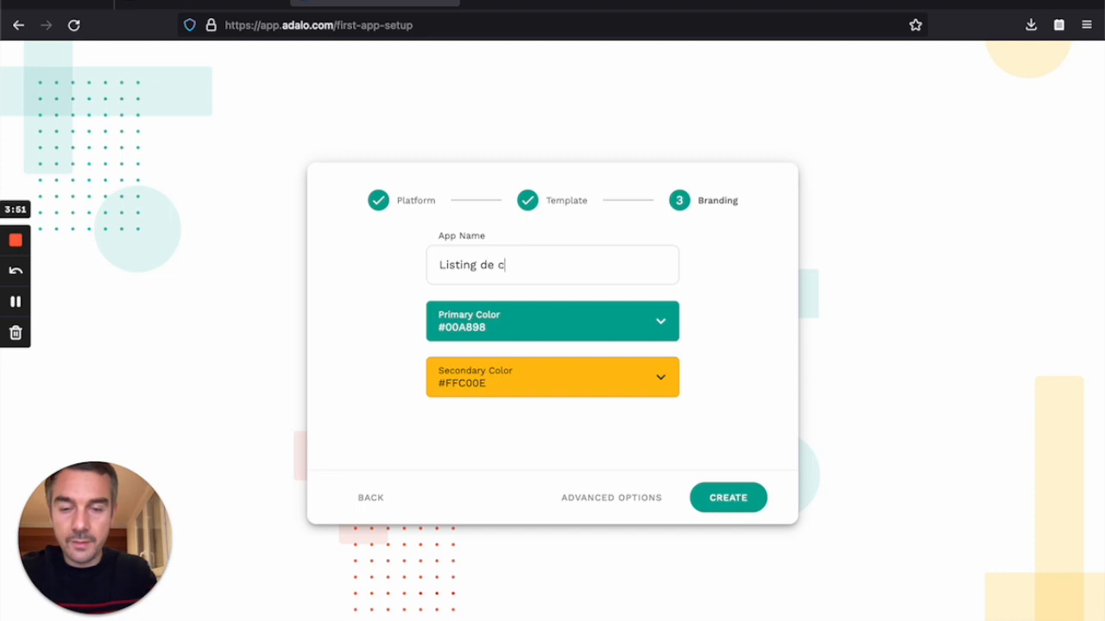
pyautogui.press('BackSpace')
pyautogui.press('BackSpace')
pyautogui.press('BackSpace')
pyautogui.write('ocolats')
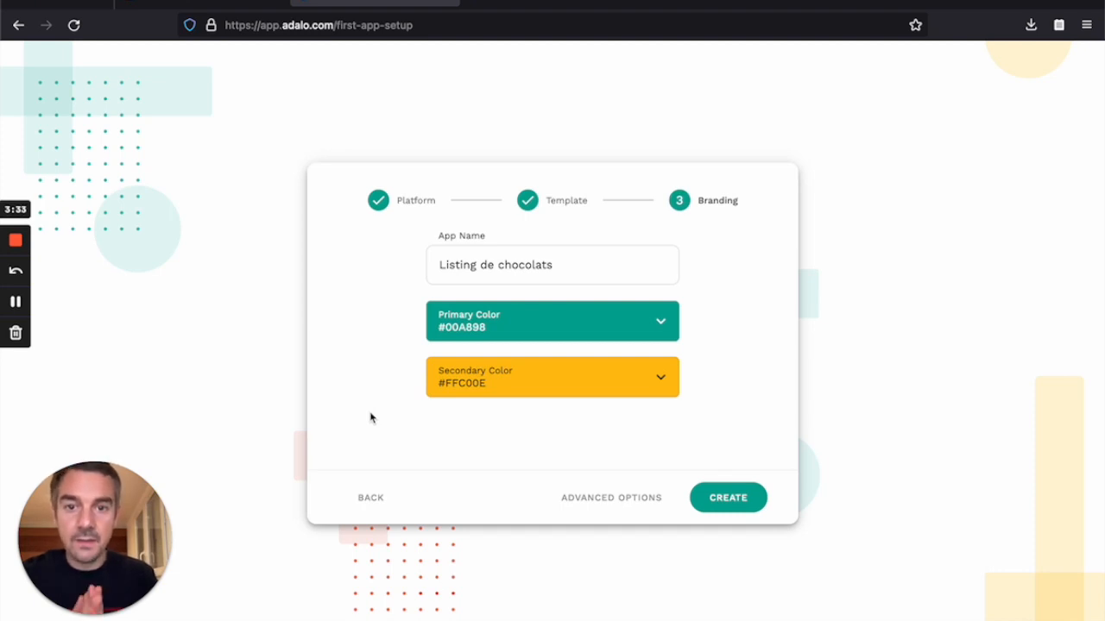
pyautogui.click(722, 511)
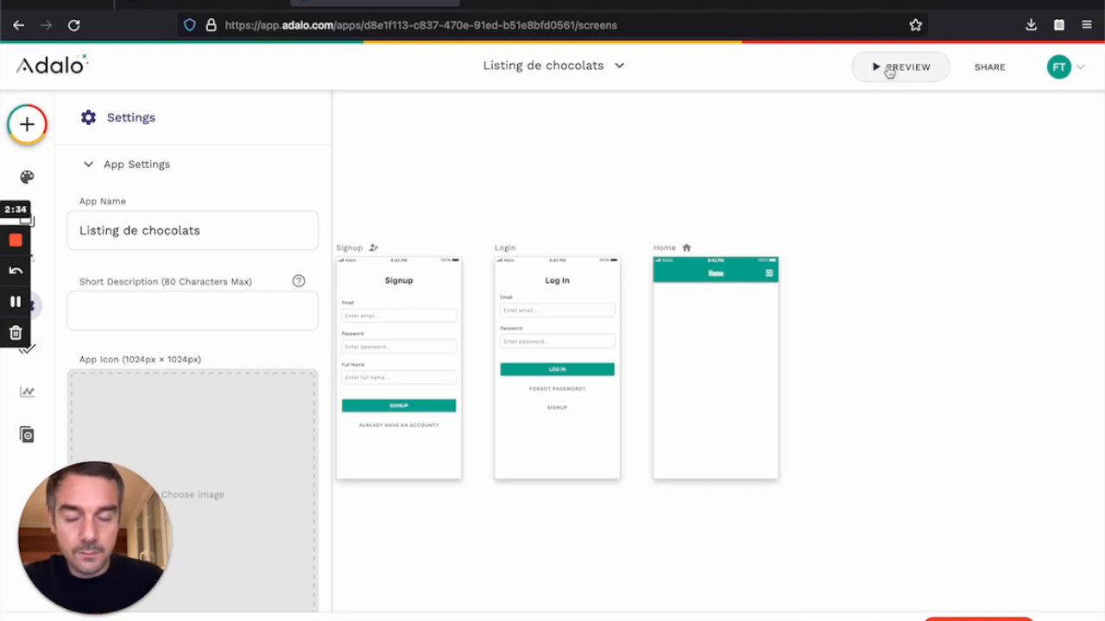
# Step: Launch the phone preview of the new app once the editor loads
pyautogui.click(889, 69)
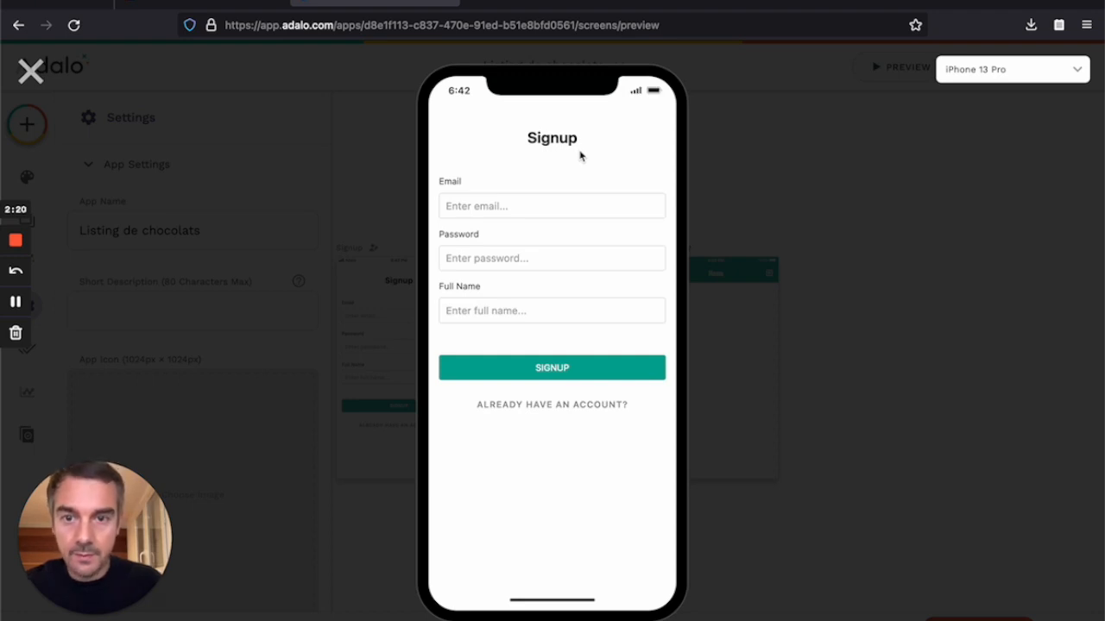
# Step: Sign up a test account in the preview with an email, a password and a corrected full name
pyautogui.click(469, 213)
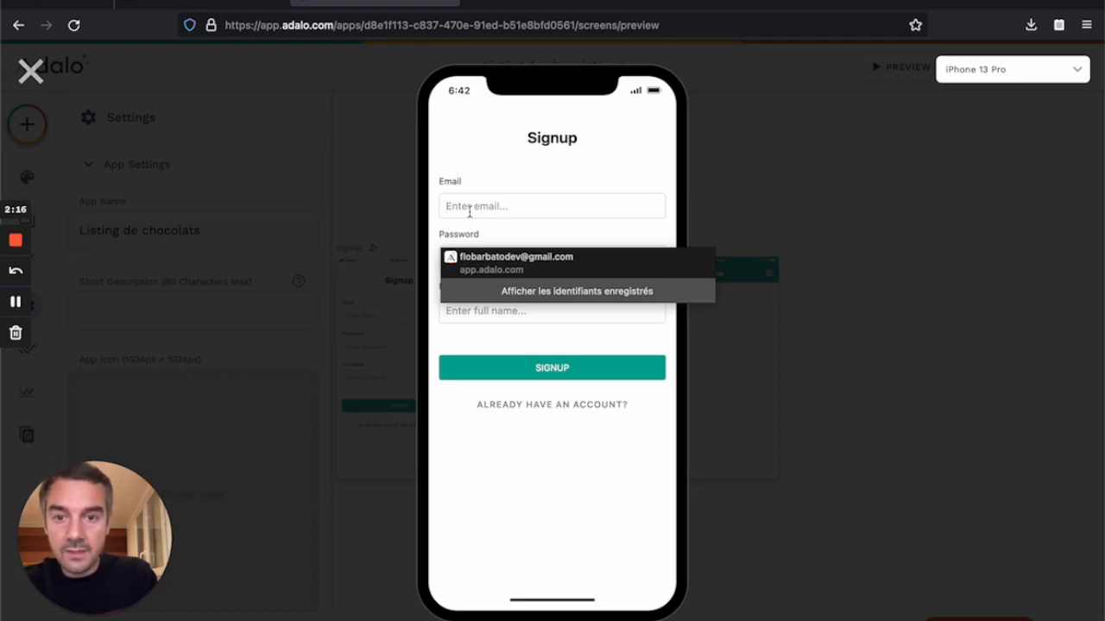
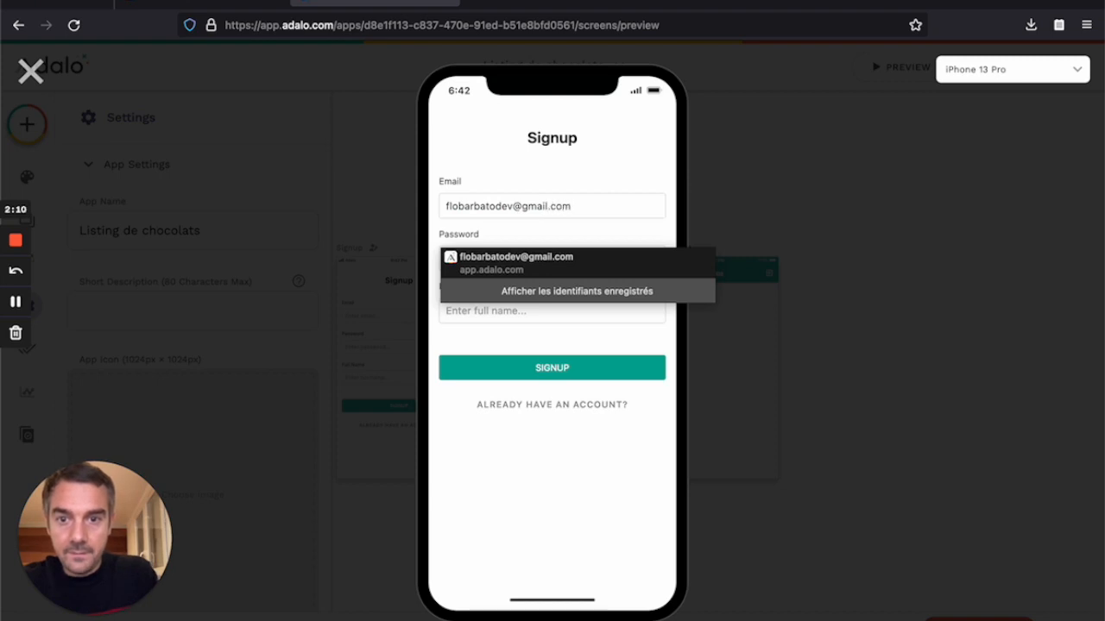
pyautogui.press('Tab')
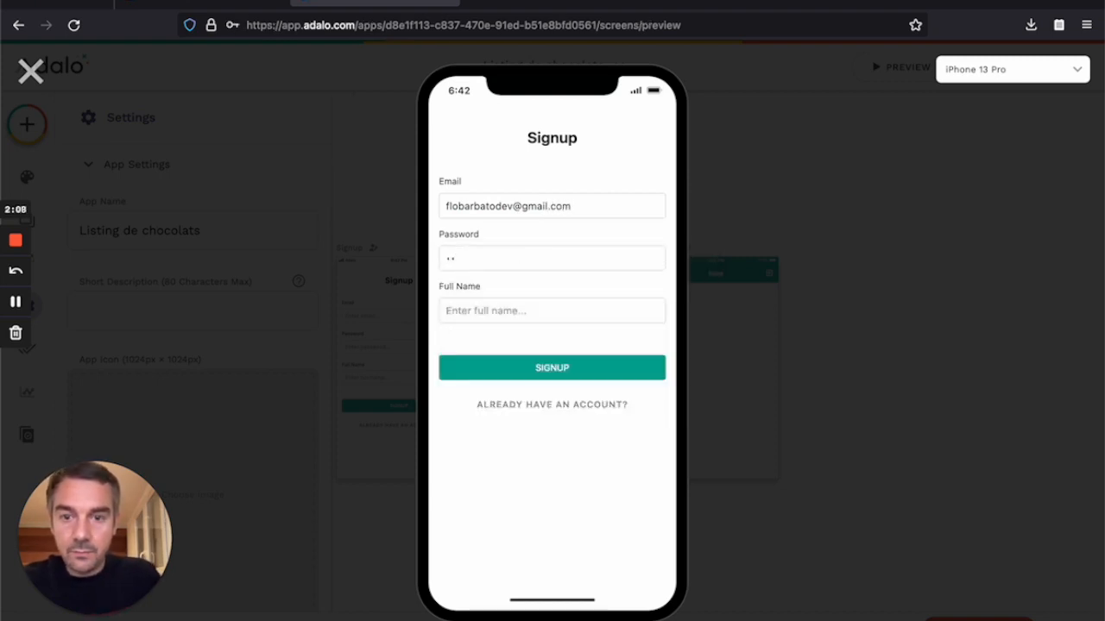
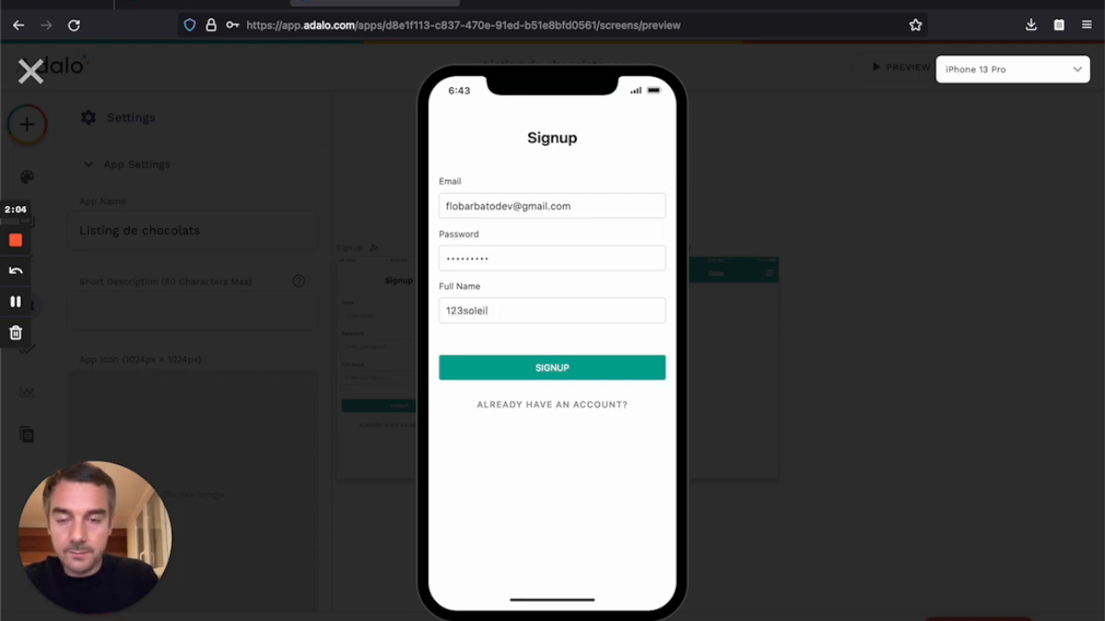
pyautogui.doubleClick(471, 311)
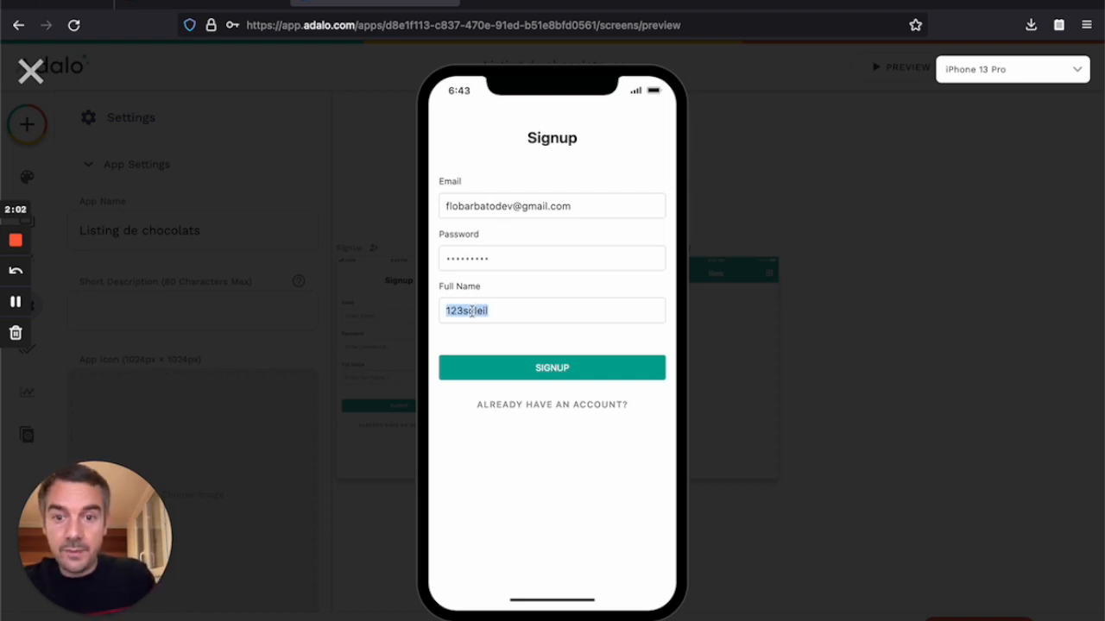
pyautogui.press('BackSpace')
pyautogui.write('Florian')
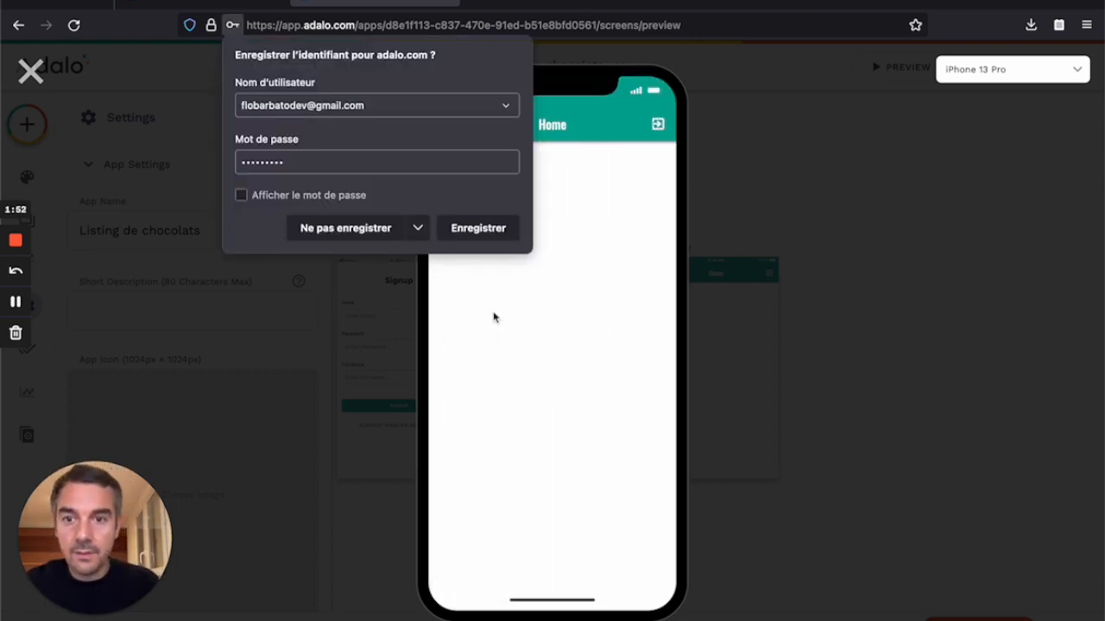
# Step: Decline Firefox's offer to save the login with 'Ne pas enregistrer'
pyautogui.click(367, 239)
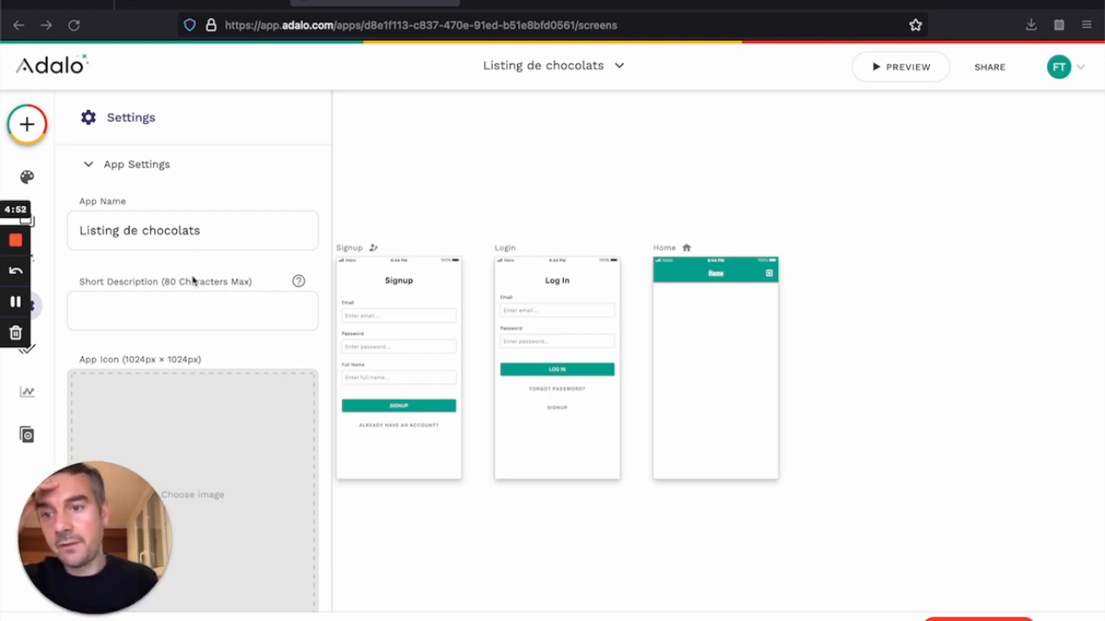
pyautogui.click(138, 311)
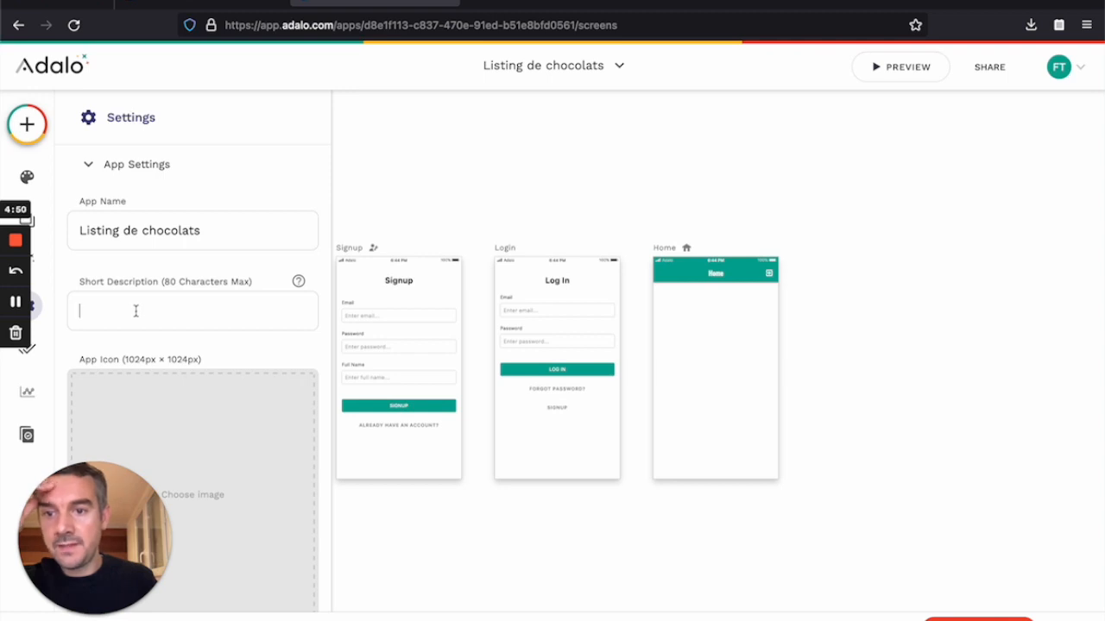
pyautogui.scroll(-3, 185, 311)
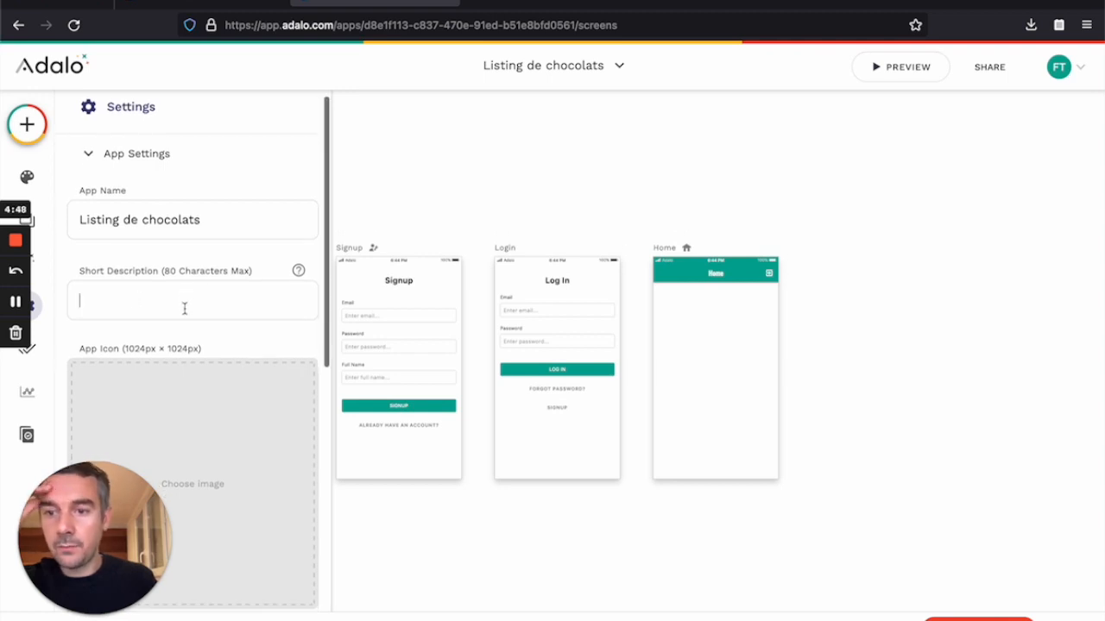
pyautogui.scroll(-2, 183, 340)
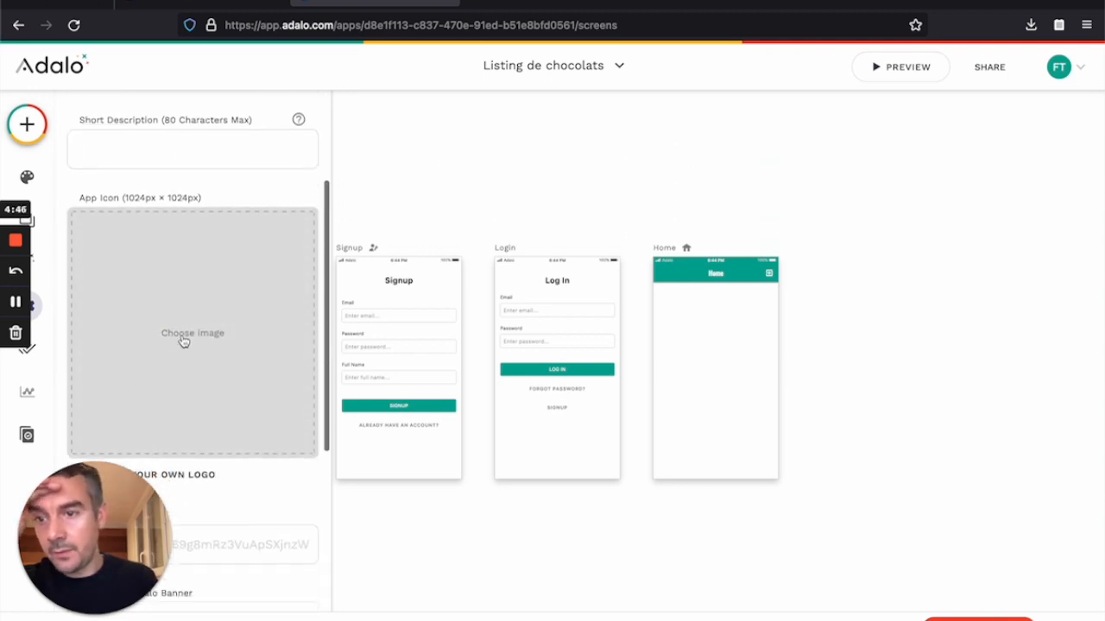
pyautogui.scroll(-3, 182, 341)
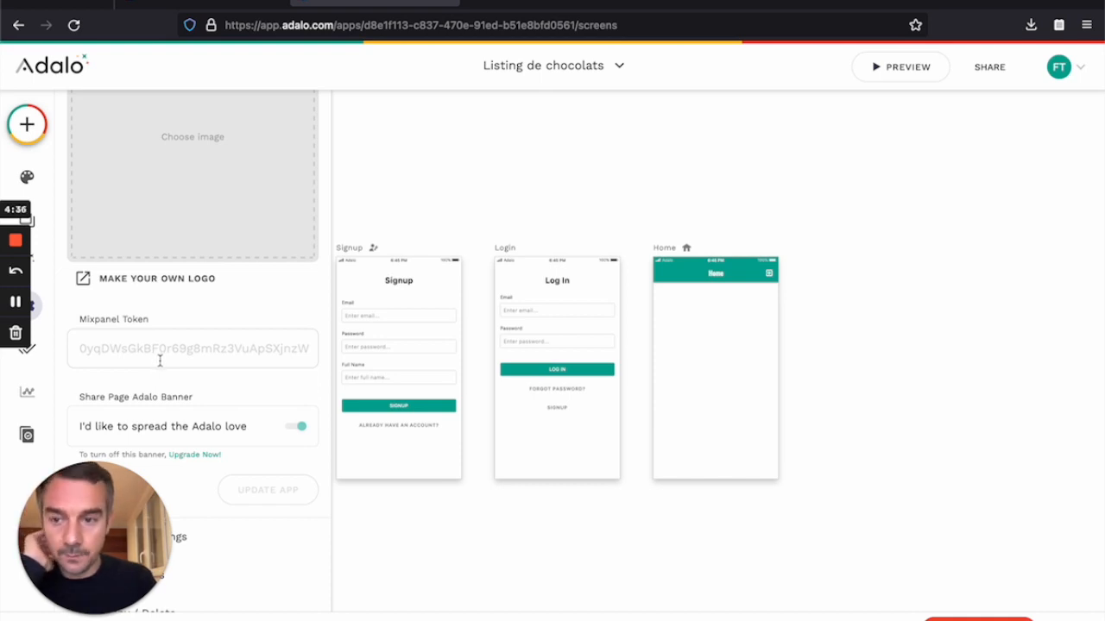
pyautogui.scroll(-1, 160, 361)
pyautogui.scroll(-1, 160, 364)
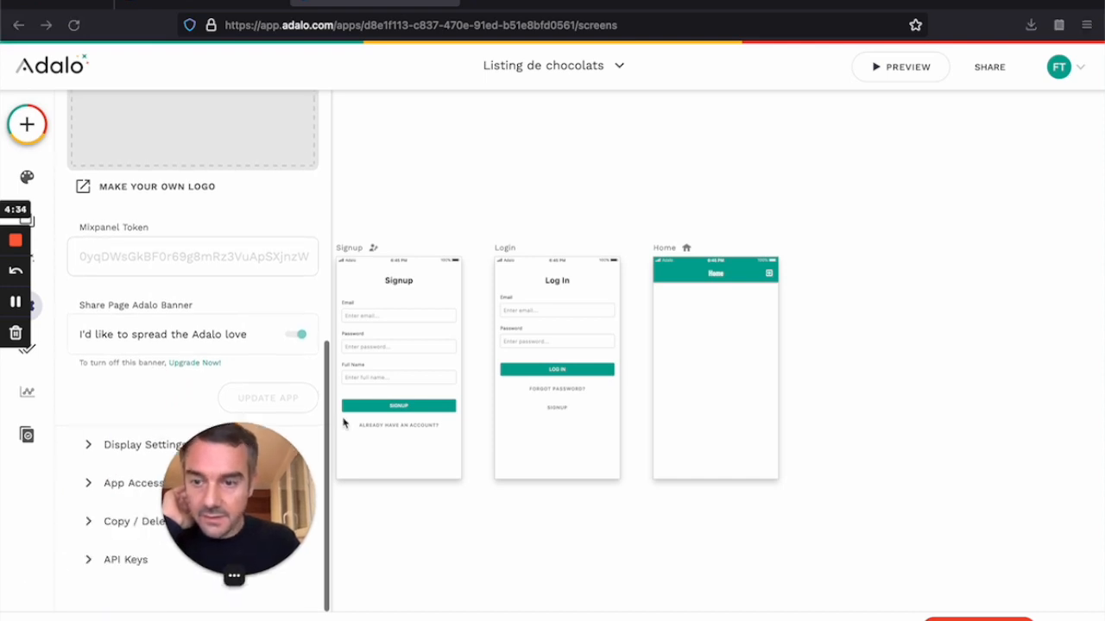
# Step: Toggle Display Screen Connections on and back off, then show the Database collections panel
pyautogui.click(91, 447)
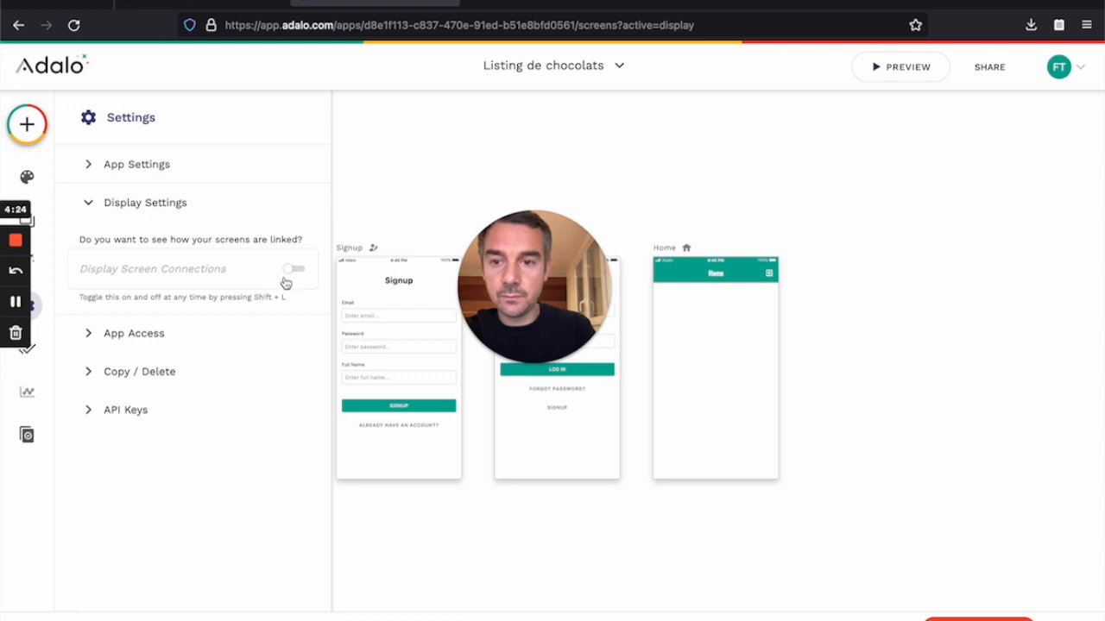
pyautogui.moveTo(548, 254); pyautogui.dragTo(517, 93)
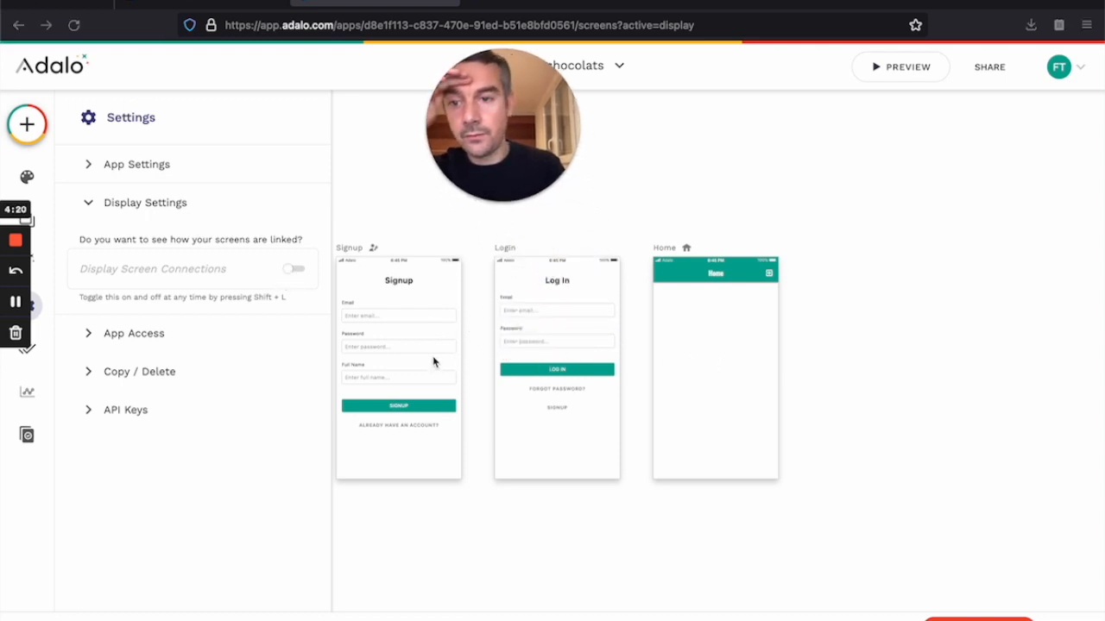
pyautogui.click(292, 271)
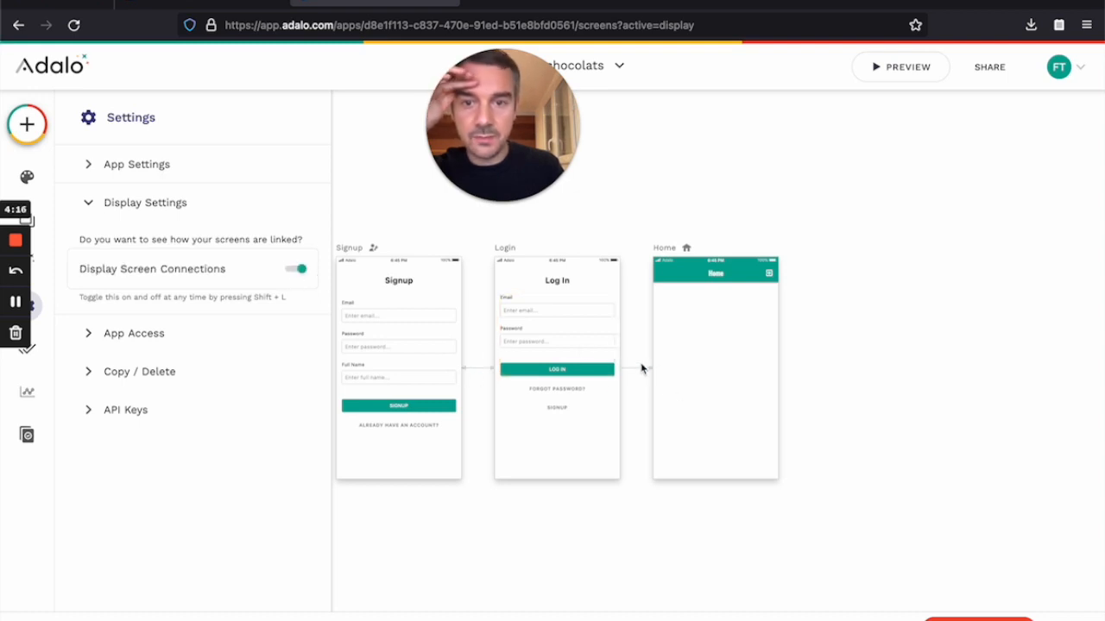
pyautogui.click(297, 270)
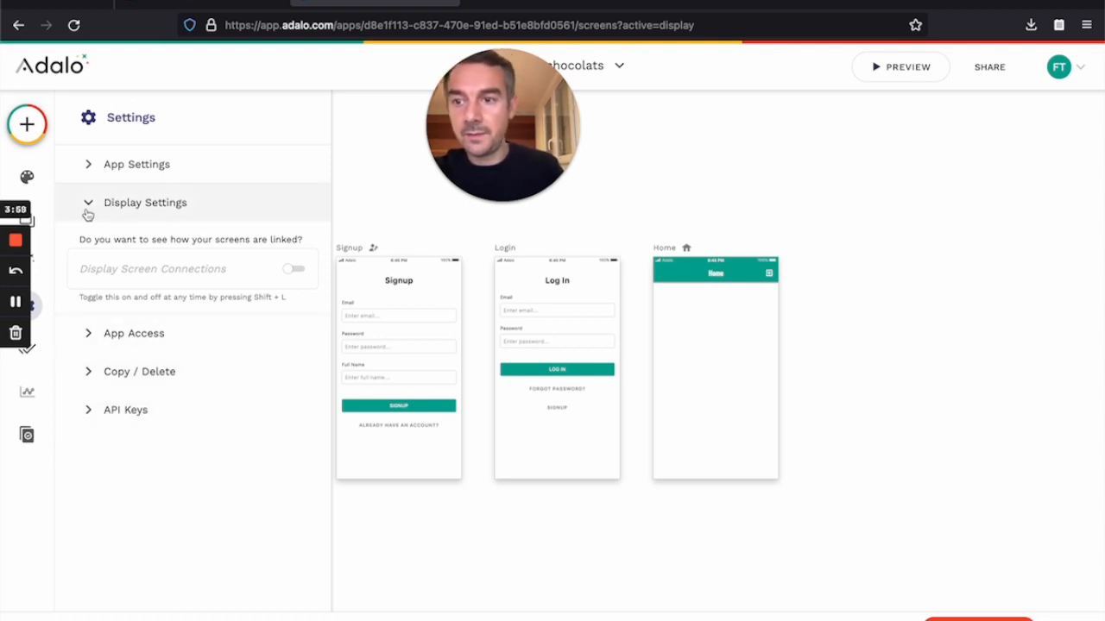
pyautogui.click(41, 262)
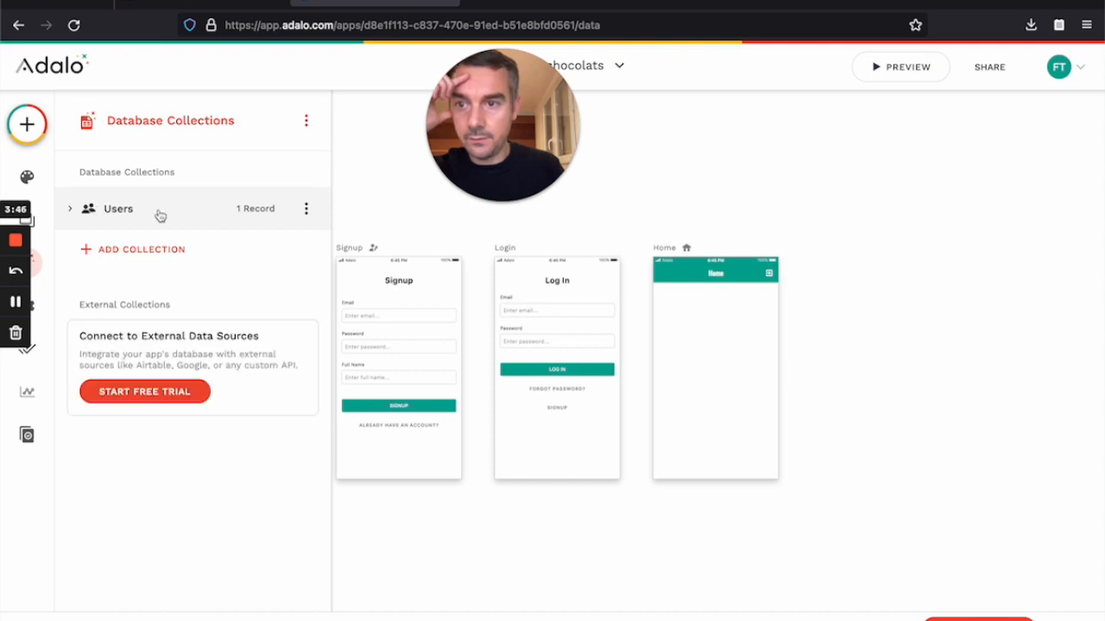
# Step: Expand the Users collection and review its records table before closing it
pyautogui.click(104, 214)
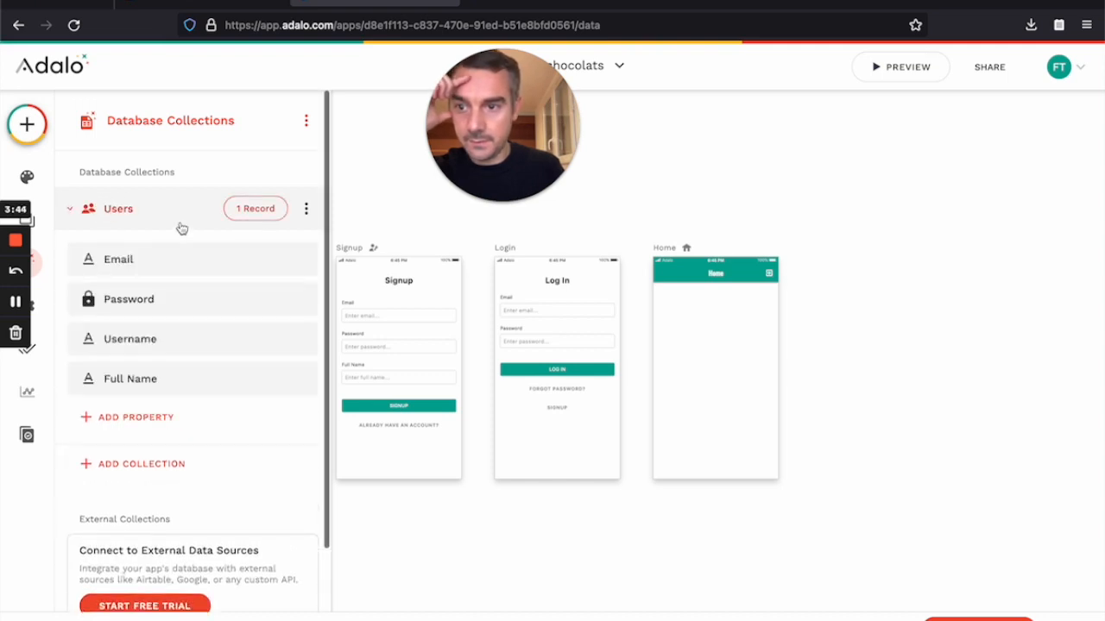
pyautogui.click(250, 209)
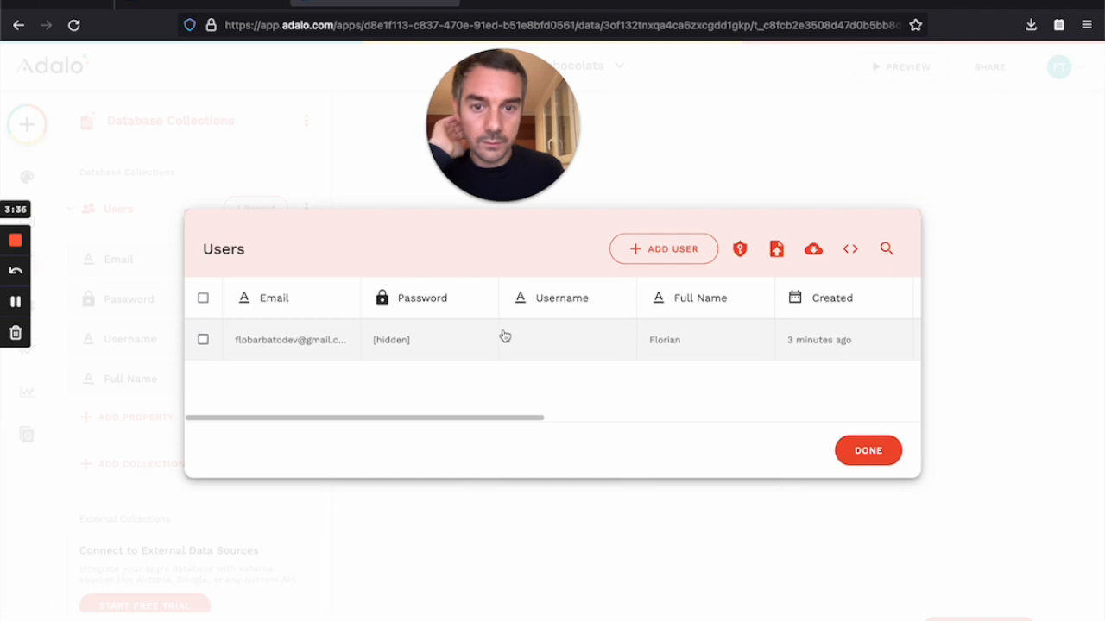
pyautogui.hscroll(5, 431, 345)
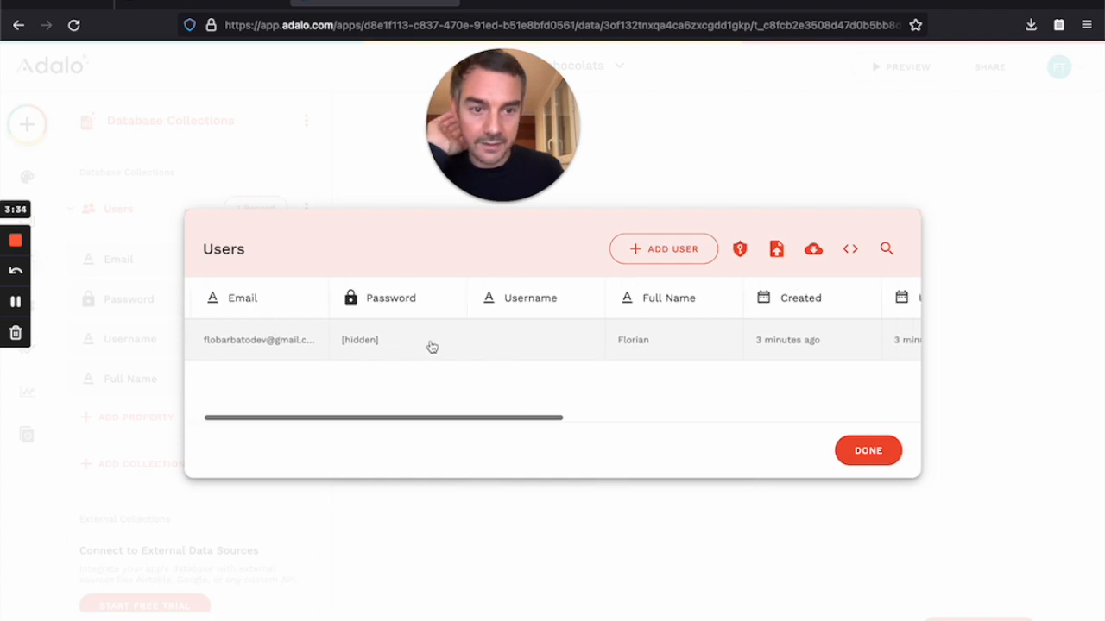
pyautogui.hscroll(-5, 431, 346)
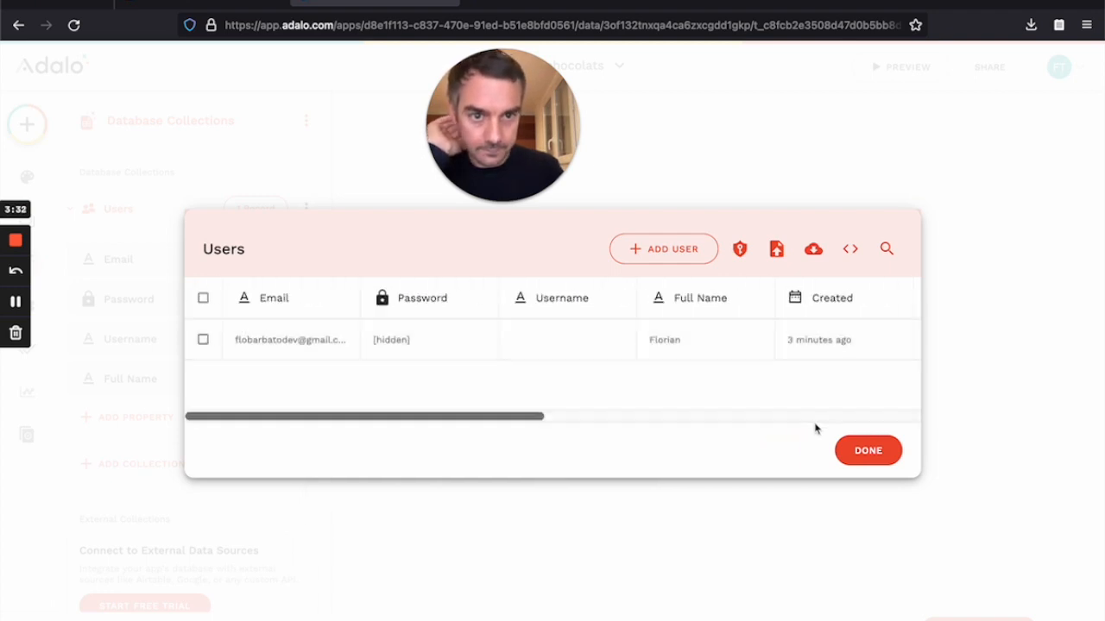
pyautogui.click(877, 463)
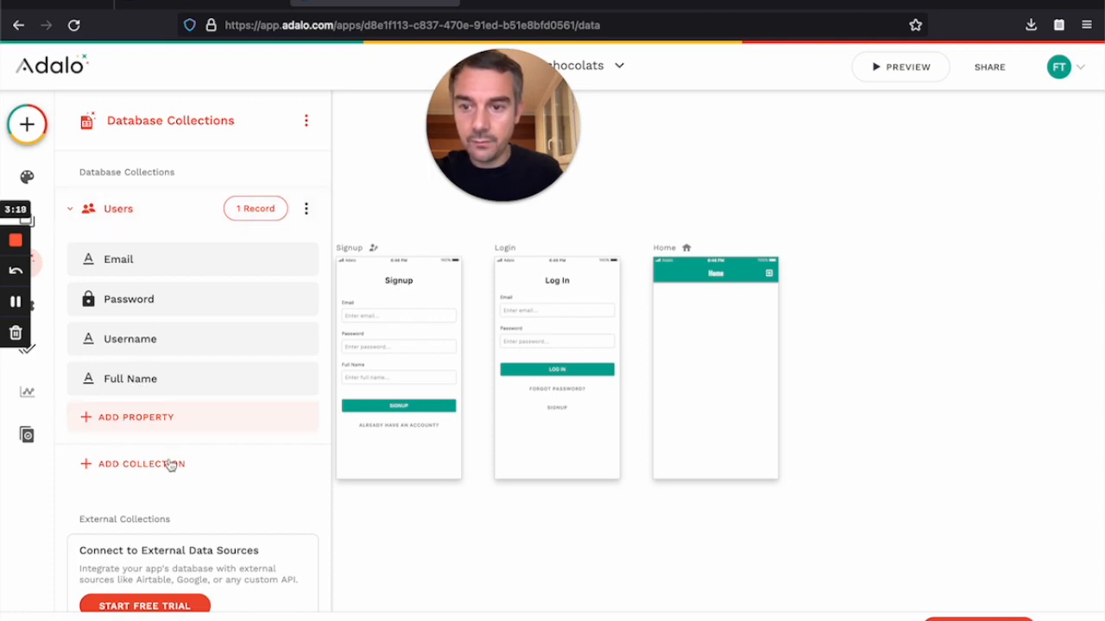
# Step: Add a Chocolates collection and save its default Name property unchanged
pyautogui.click(143, 467)
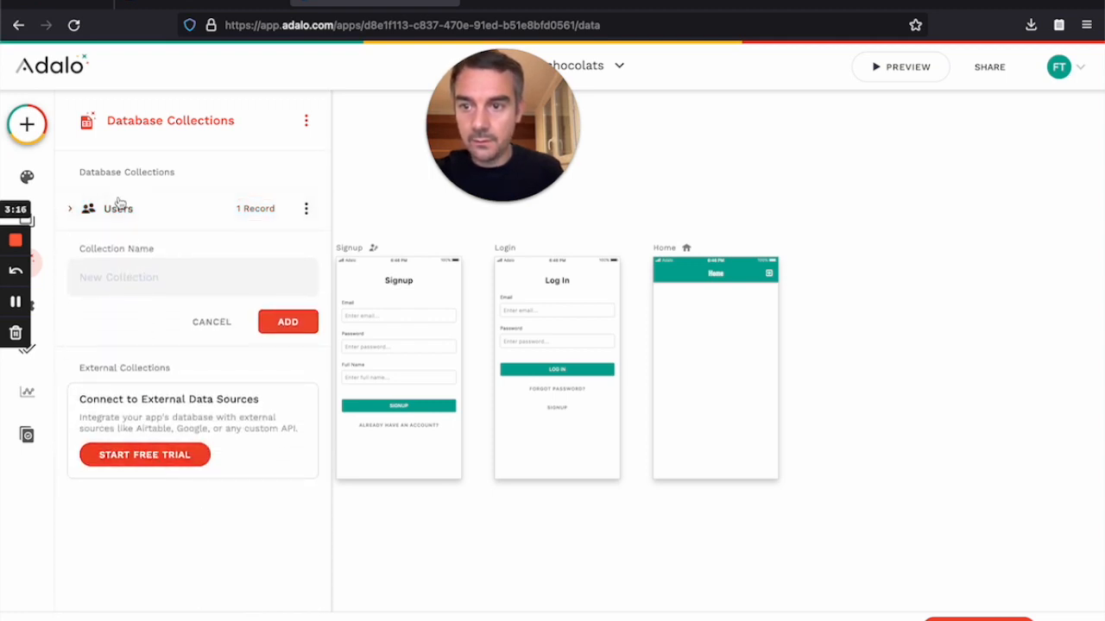
pyautogui.write('chcolates')
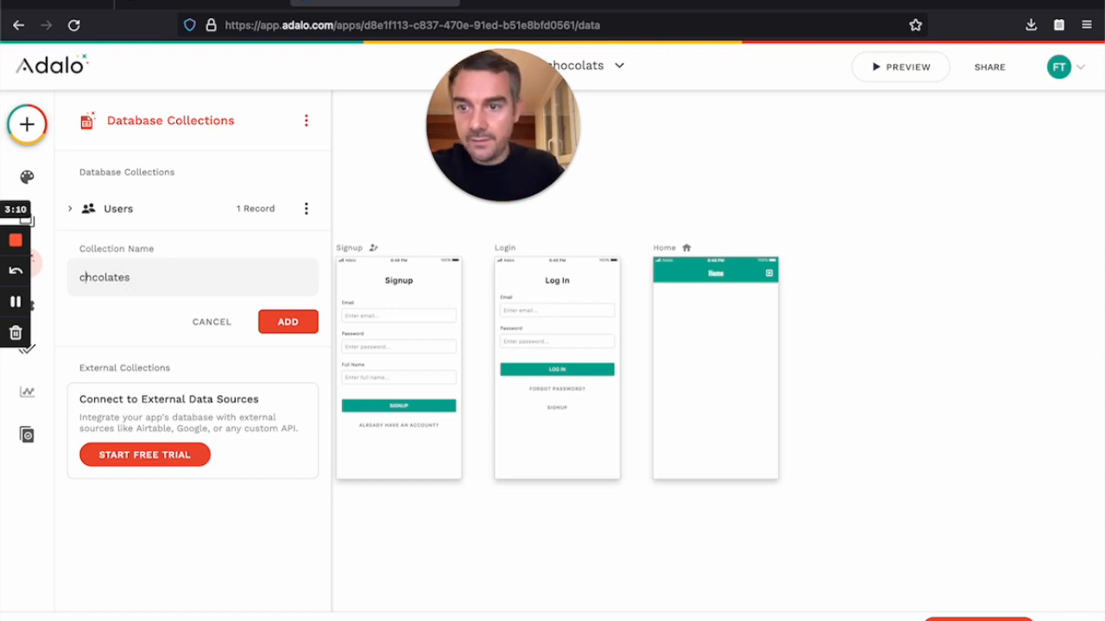
pyautogui.press('BackSpace')
pyautogui.write('Cho')
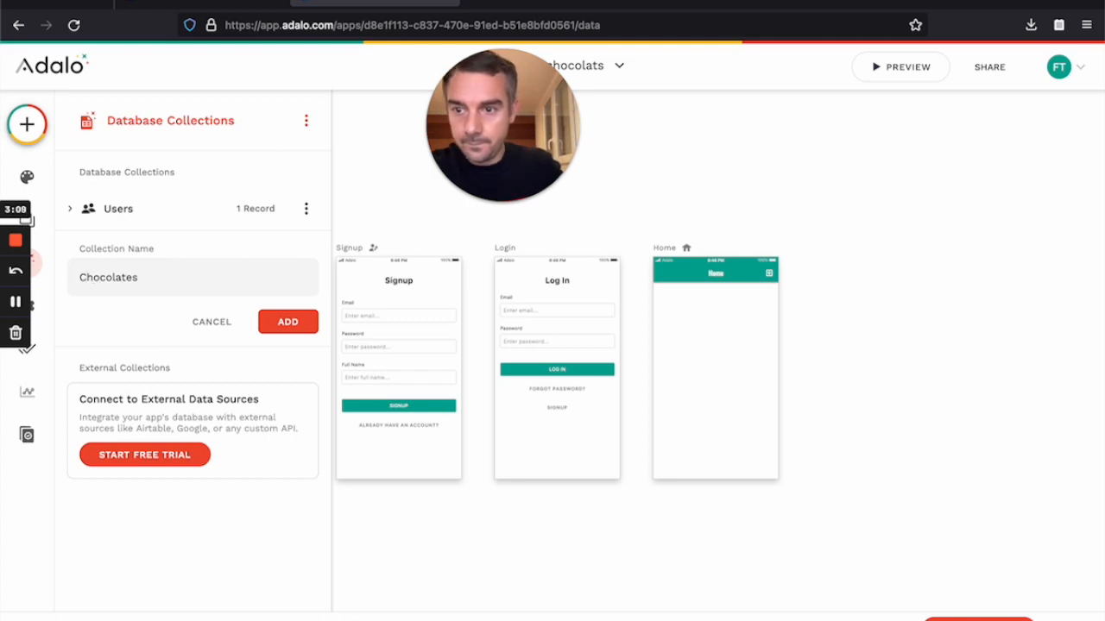
pyautogui.click(286, 323)
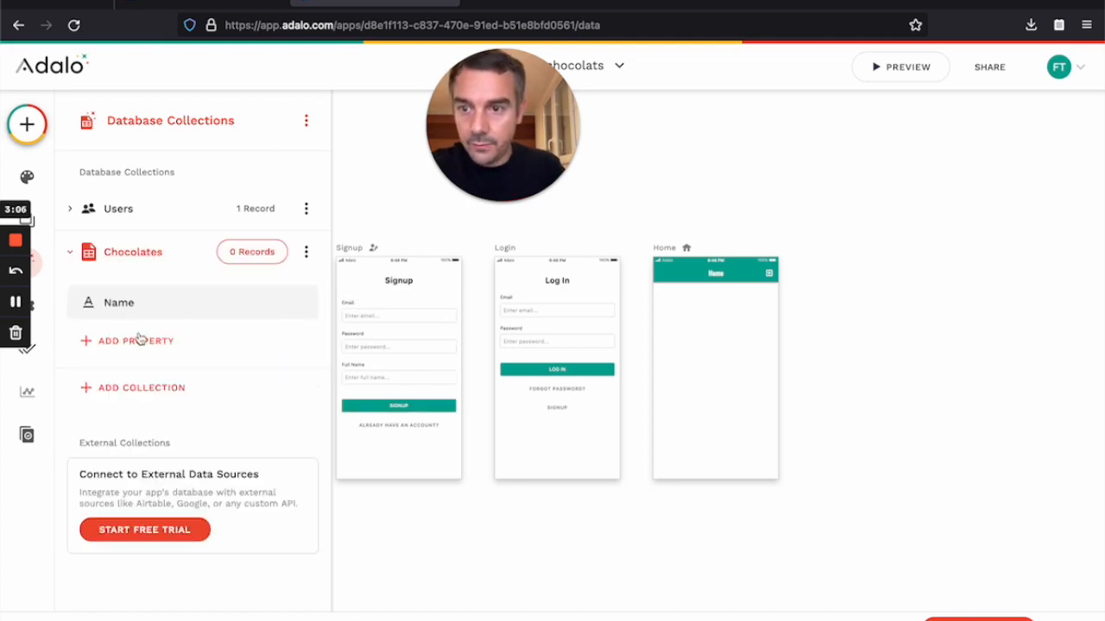
pyautogui.click(132, 314)
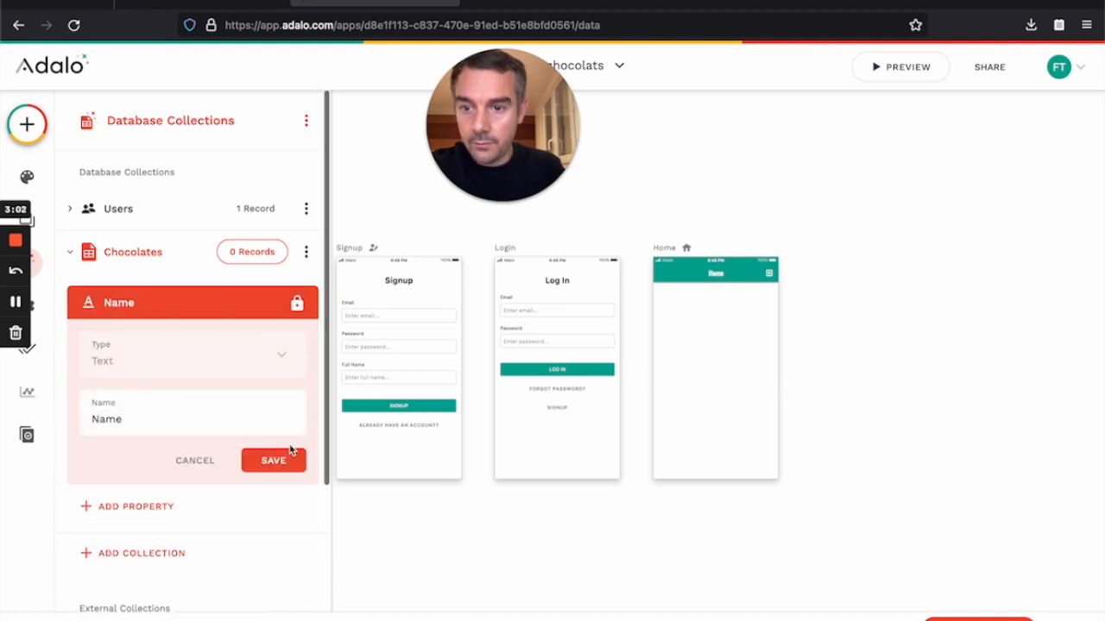
pyautogui.click(259, 460)
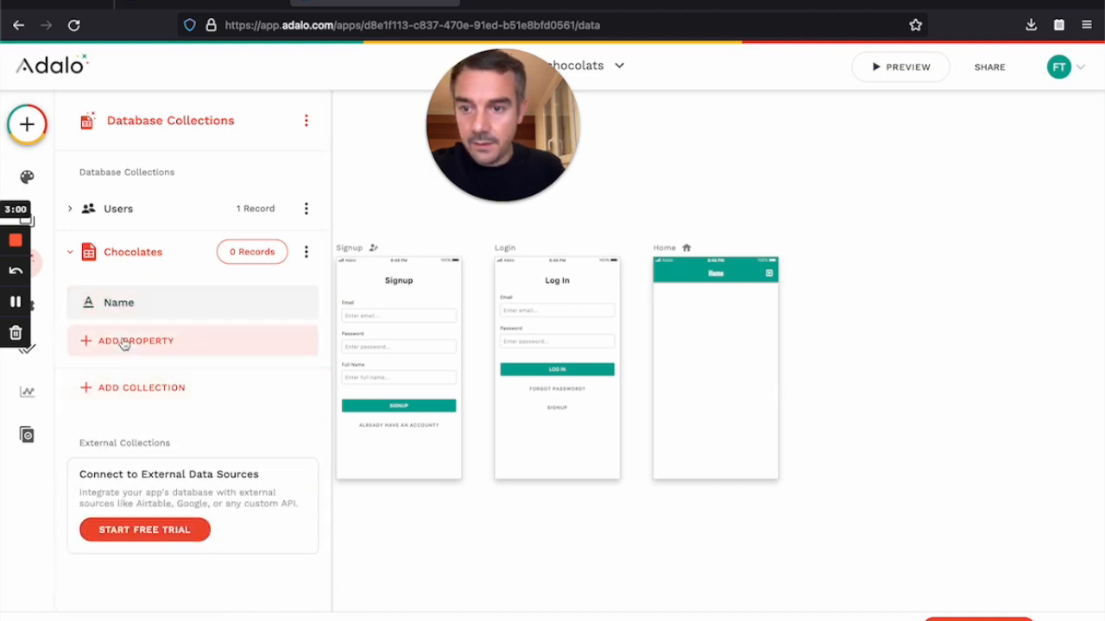
# Step: Add an Image property named coverImage to the Chocolates collection
pyautogui.click(125, 342)
pyautogui.scroll(-1, 153, 434)
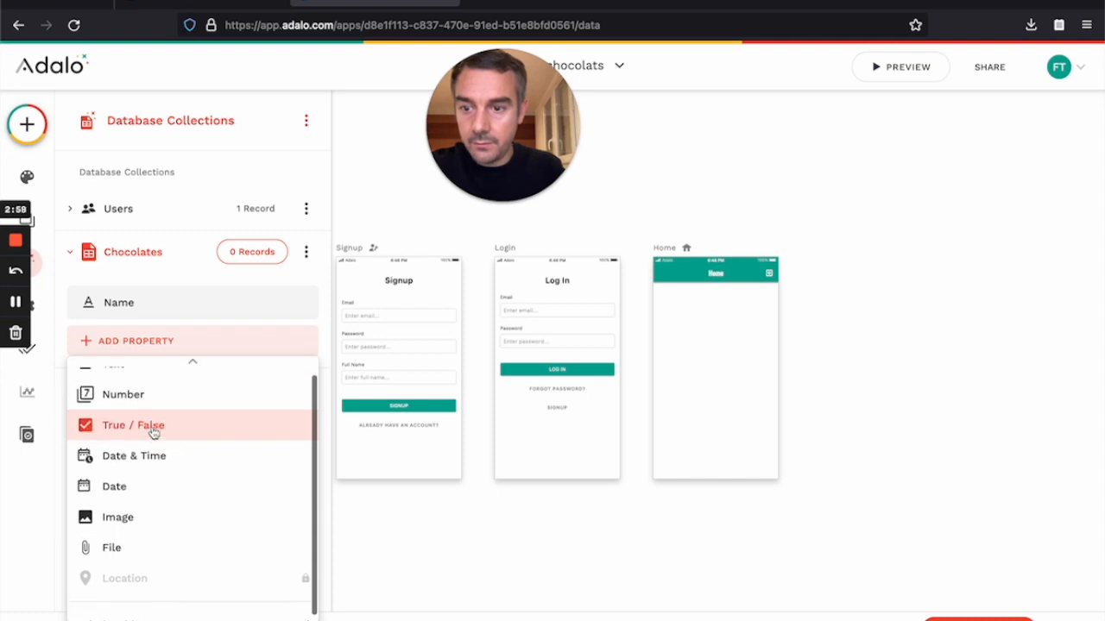
pyautogui.click(111, 518)
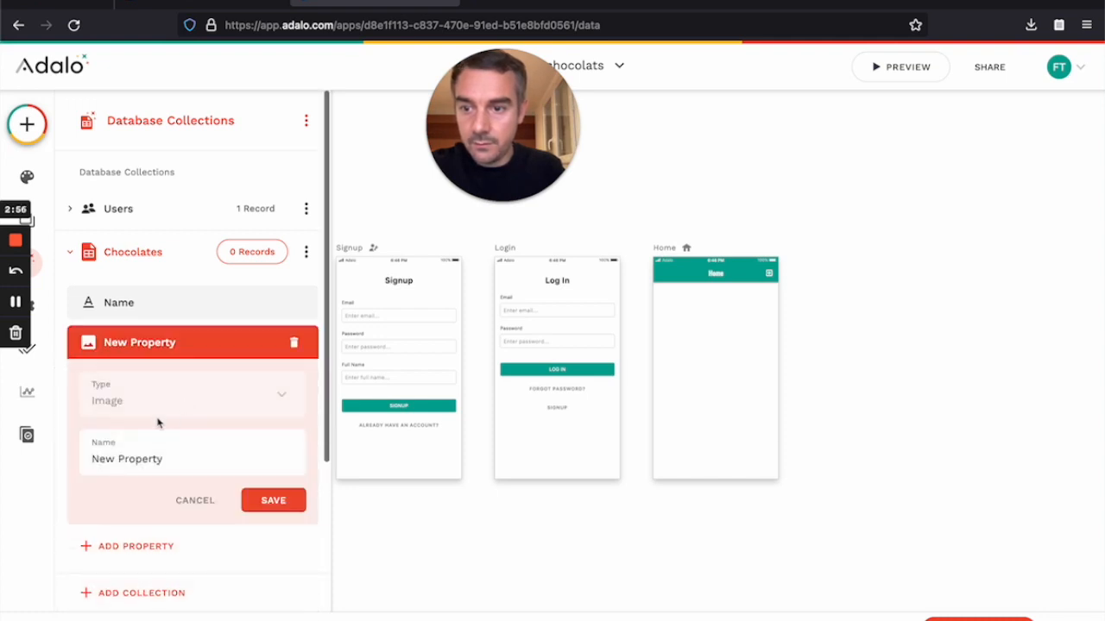
pyautogui.tripleClick(119, 458)
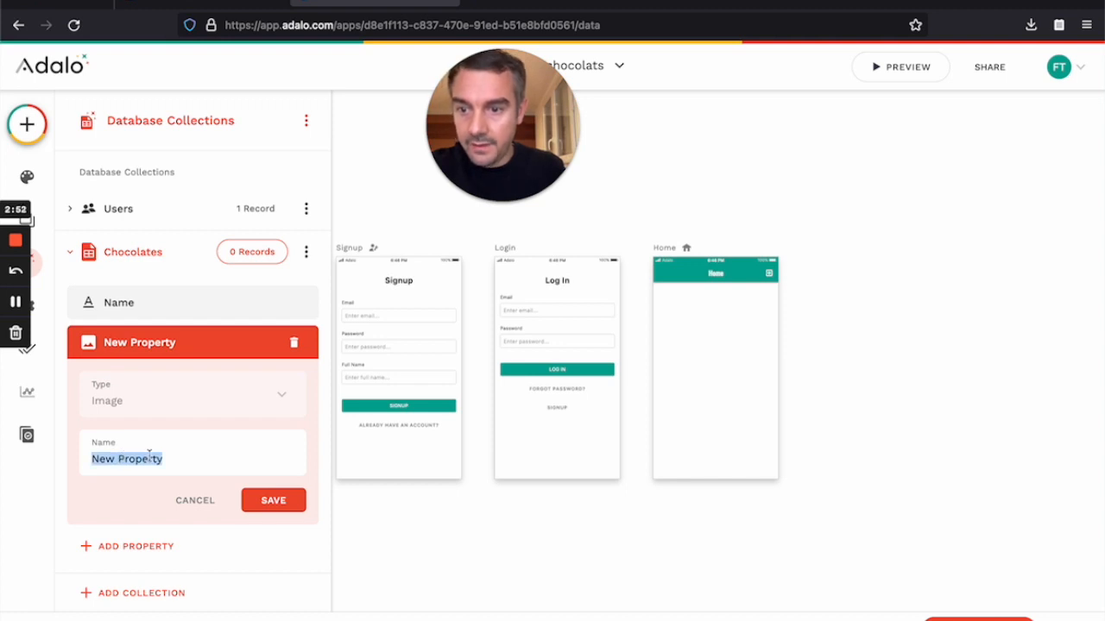
pyautogui.press('BackSpace')
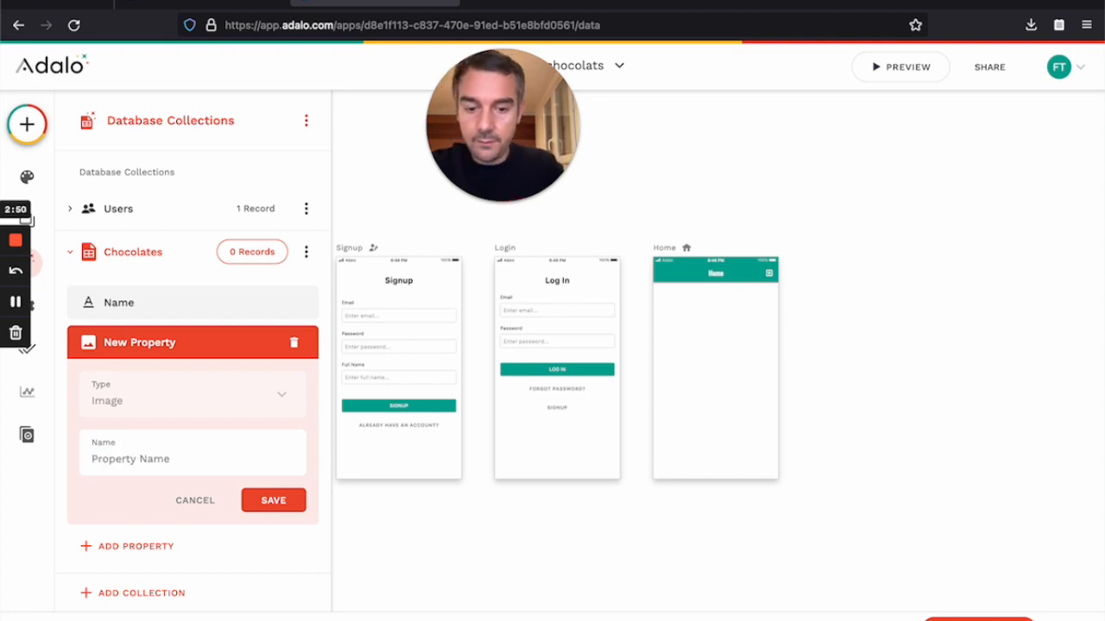
pyautogui.write('displayImage')
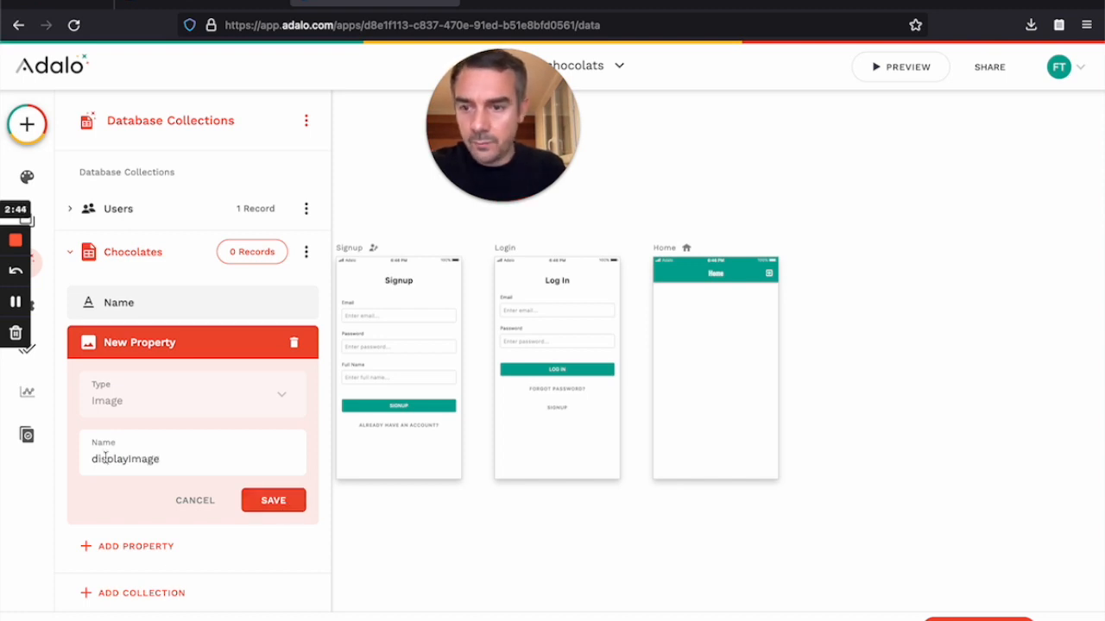
pyautogui.hotkey('ctrl', 'a')
pyautogui.write('co')
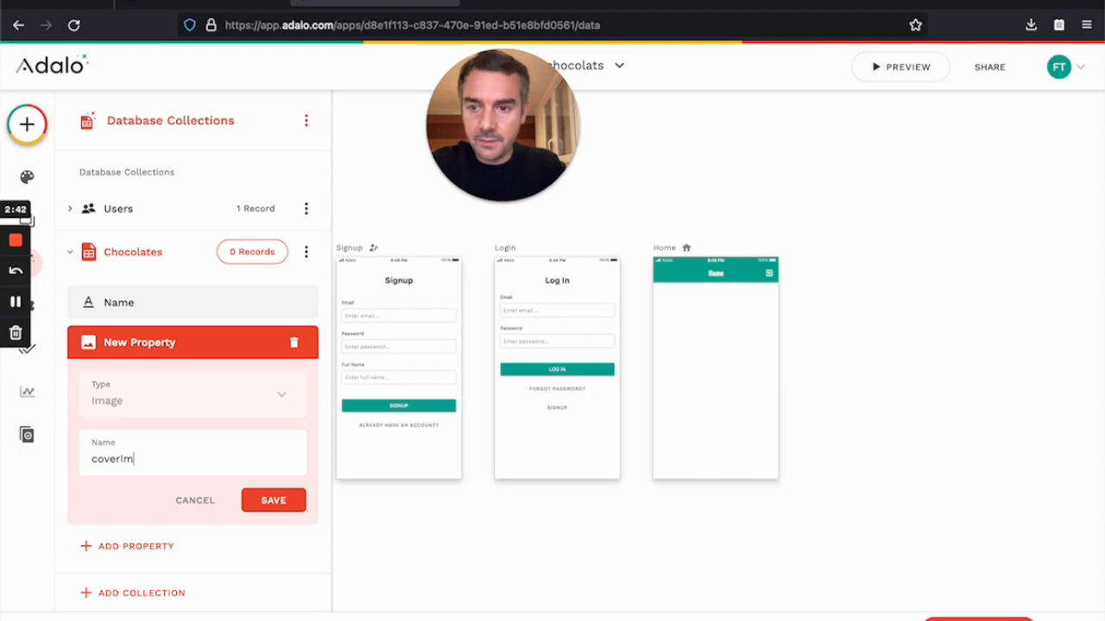
pyautogui.write('verImage')
pyautogui.click(275, 501)
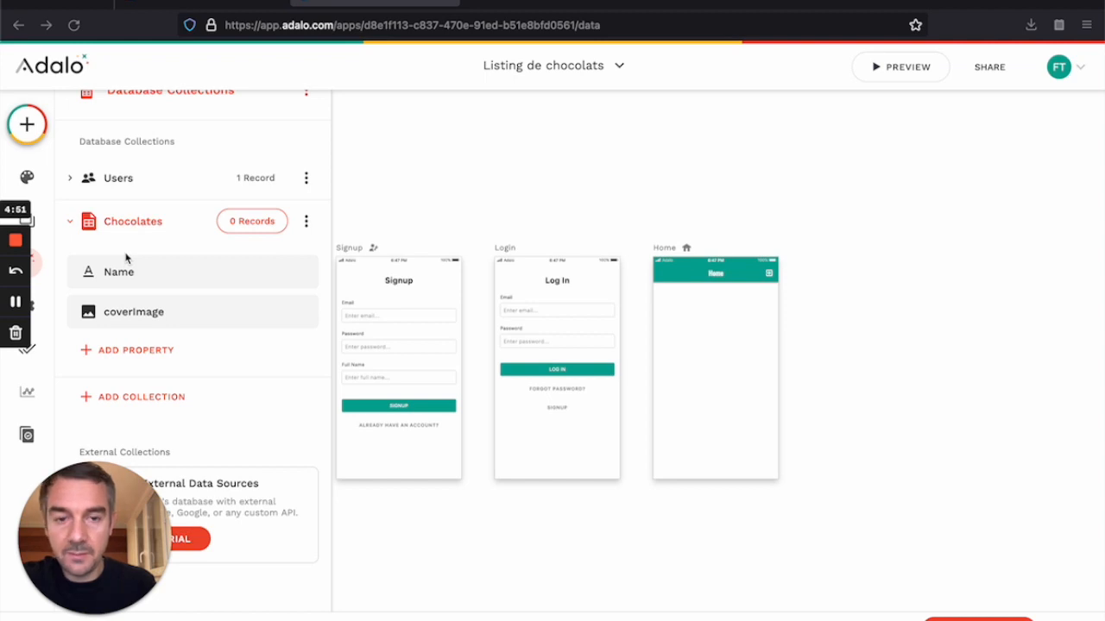
# Step: Select the Home screen and drop a Simple List component onto it
pyautogui.click(30, 223)
pyautogui.click(172, 171)
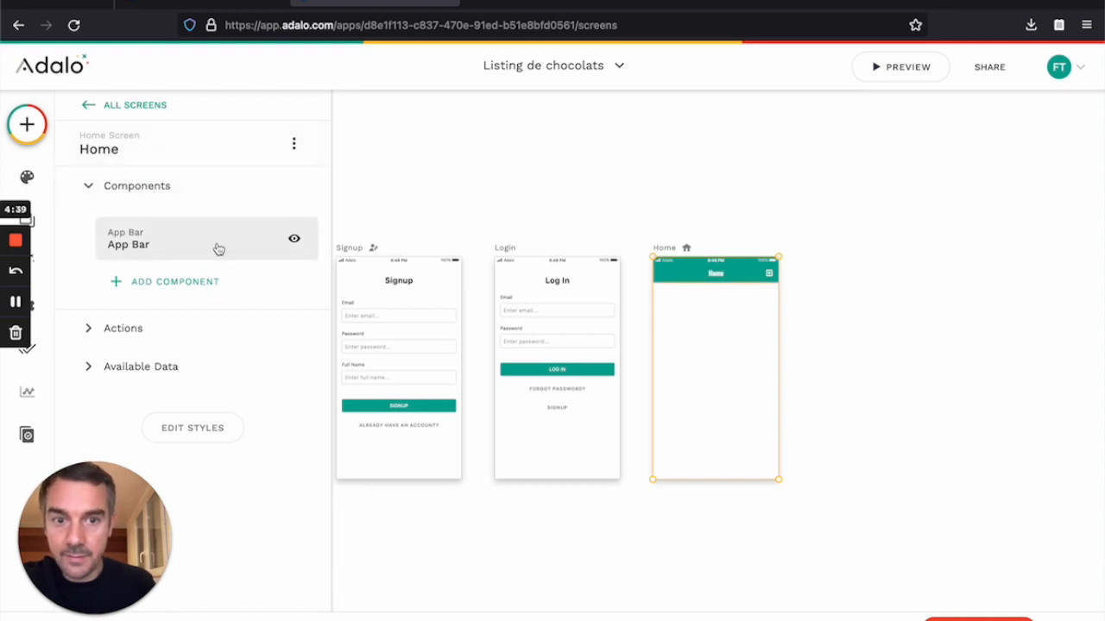
pyautogui.click(176, 288)
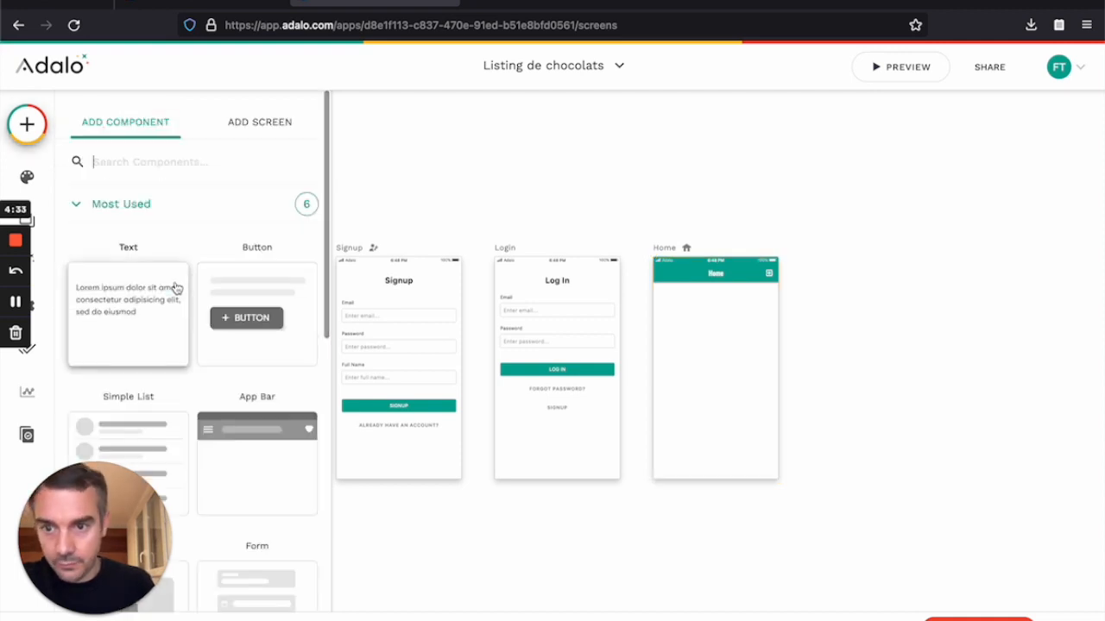
pyautogui.scroll(-1, 216, 324)
pyautogui.scroll(-5, 216, 324)
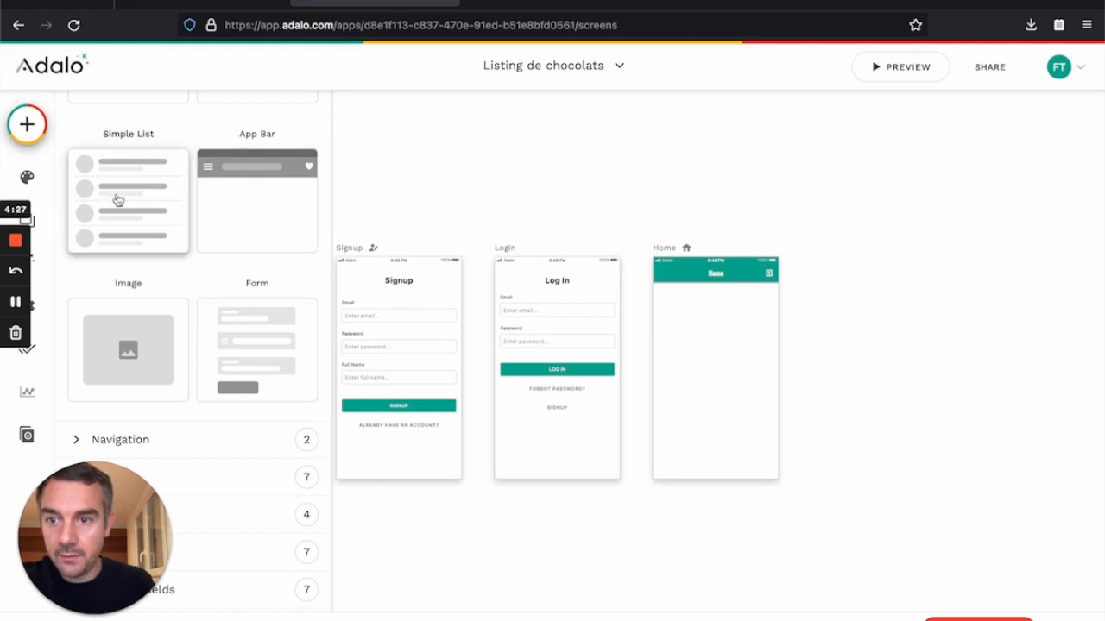
pyautogui.moveTo(102, 169); pyautogui.dragTo(717, 326)
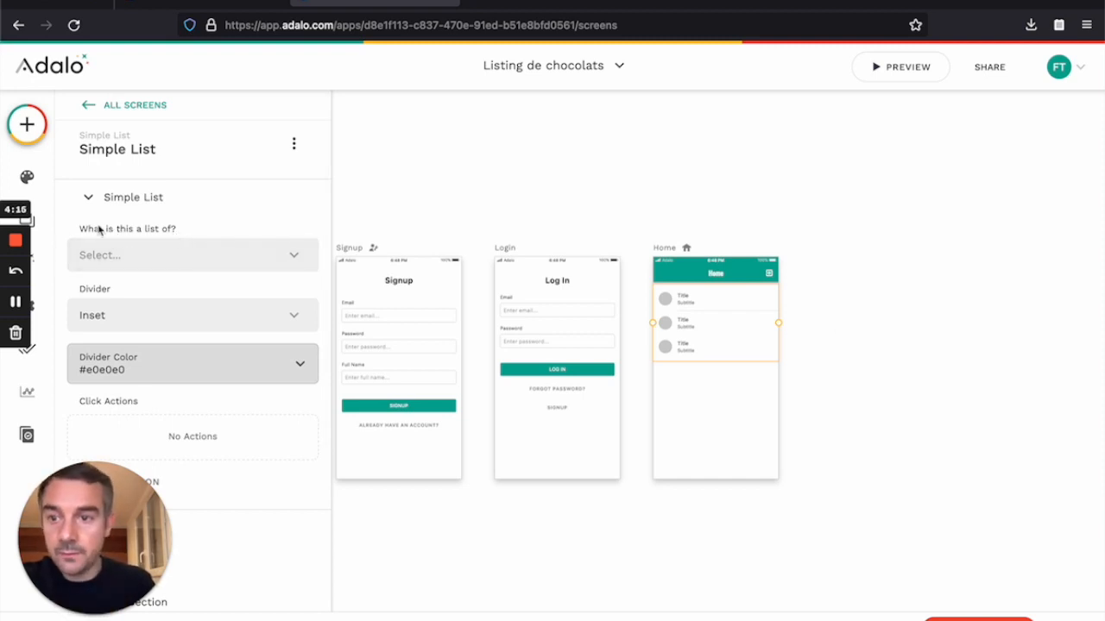
# Step: Make the Home list show all Chocolates, sorted by Name - A to Z
pyautogui.click(149, 256)
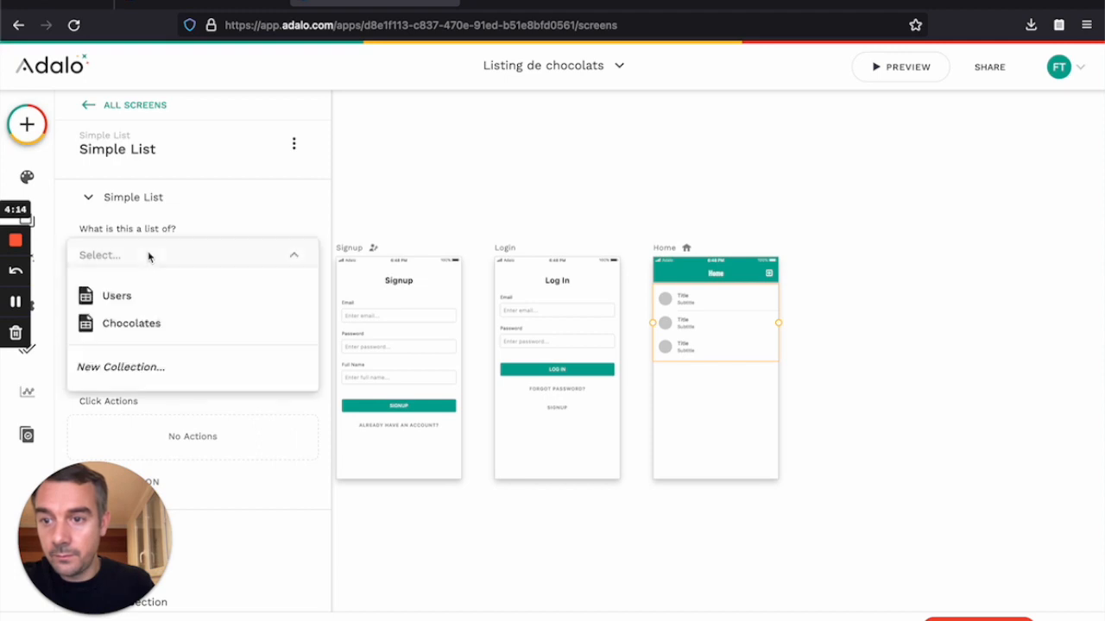
pyautogui.click(129, 325)
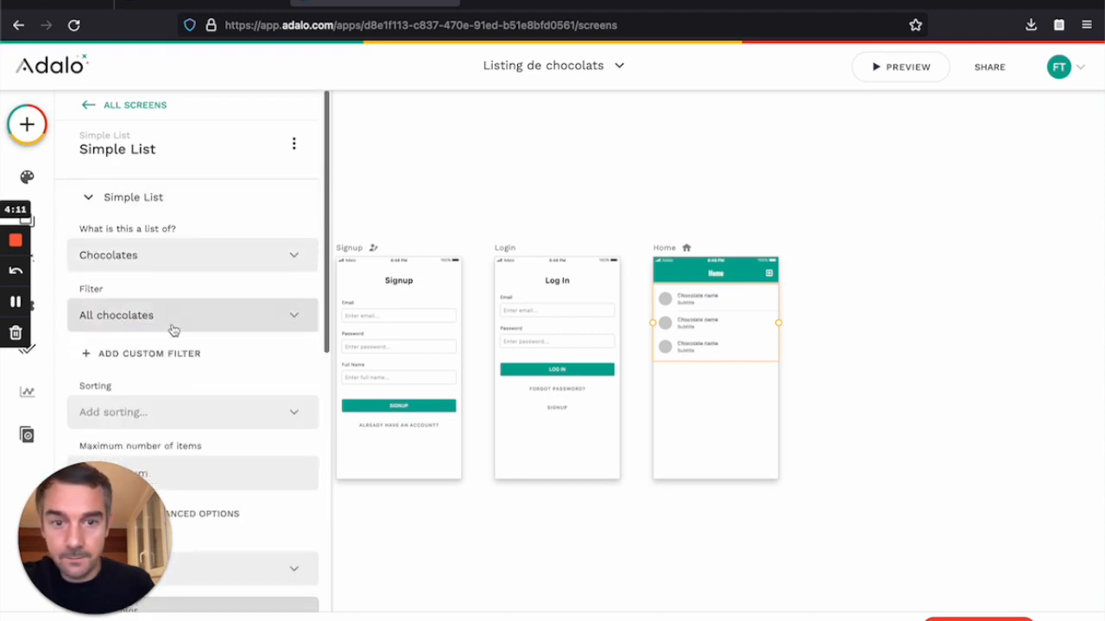
pyautogui.scroll(-1, 173, 330)
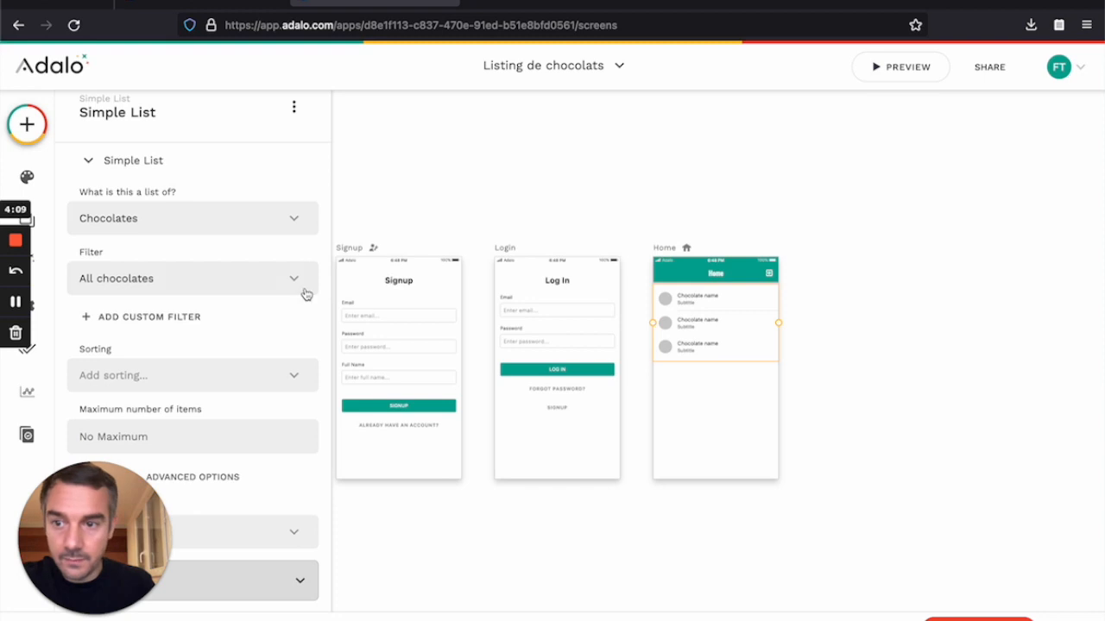
pyautogui.scroll(-1, 212, 285)
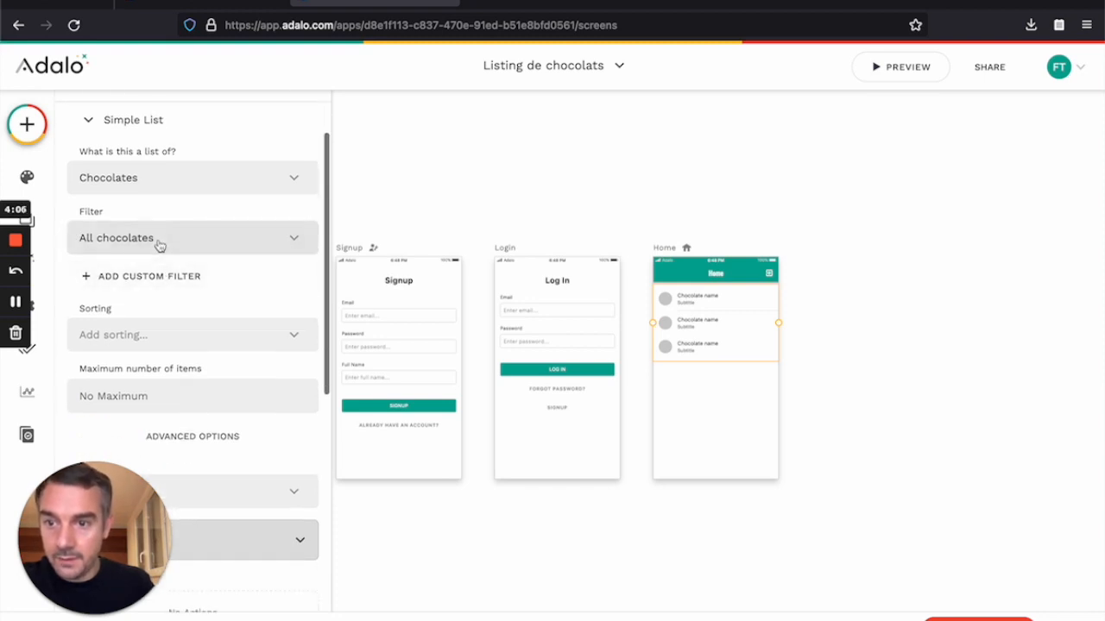
pyautogui.scroll(-1, 156, 291)
pyautogui.scroll(-1, 158, 293)
pyautogui.click(165, 287)
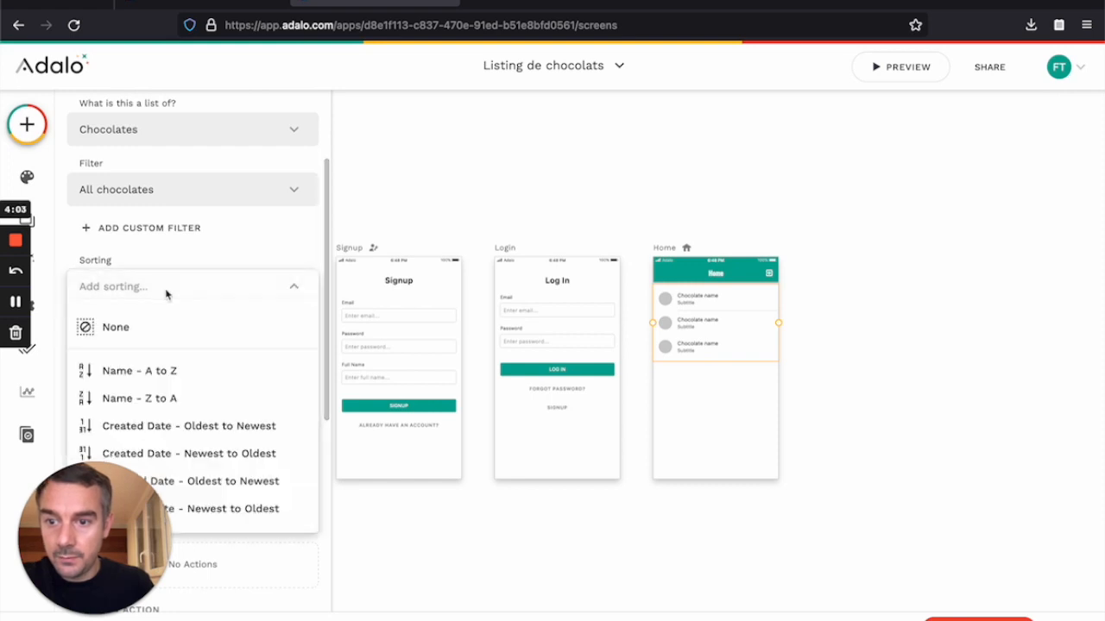
pyautogui.click(179, 372)
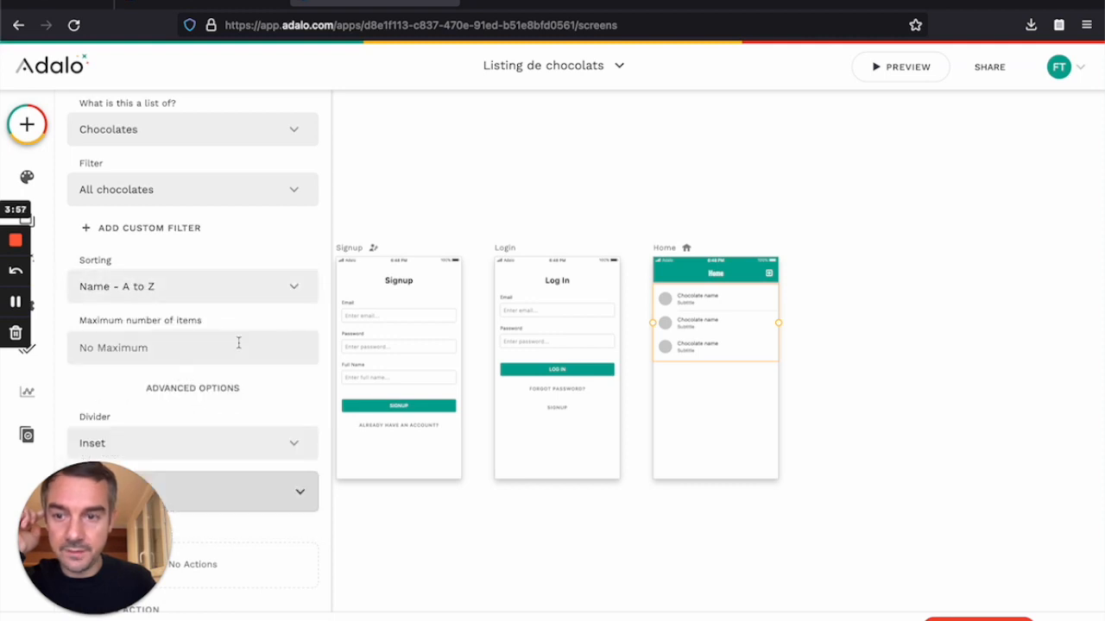
pyautogui.scroll(-3, 229, 387)
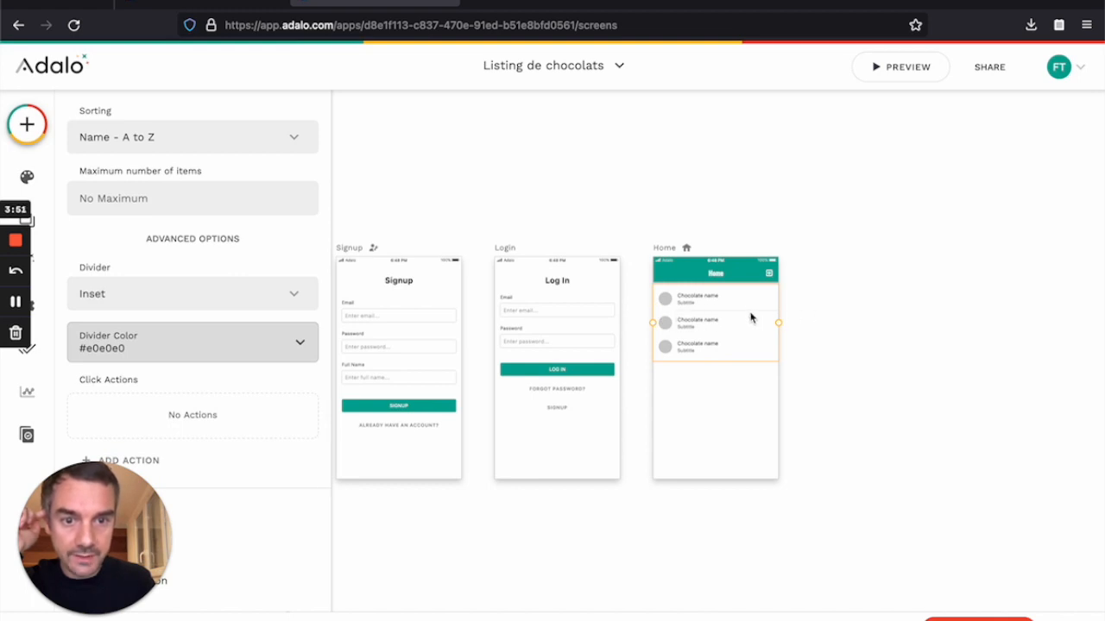
# Step: Make the list dividers span the full width
pyautogui.click(183, 340)
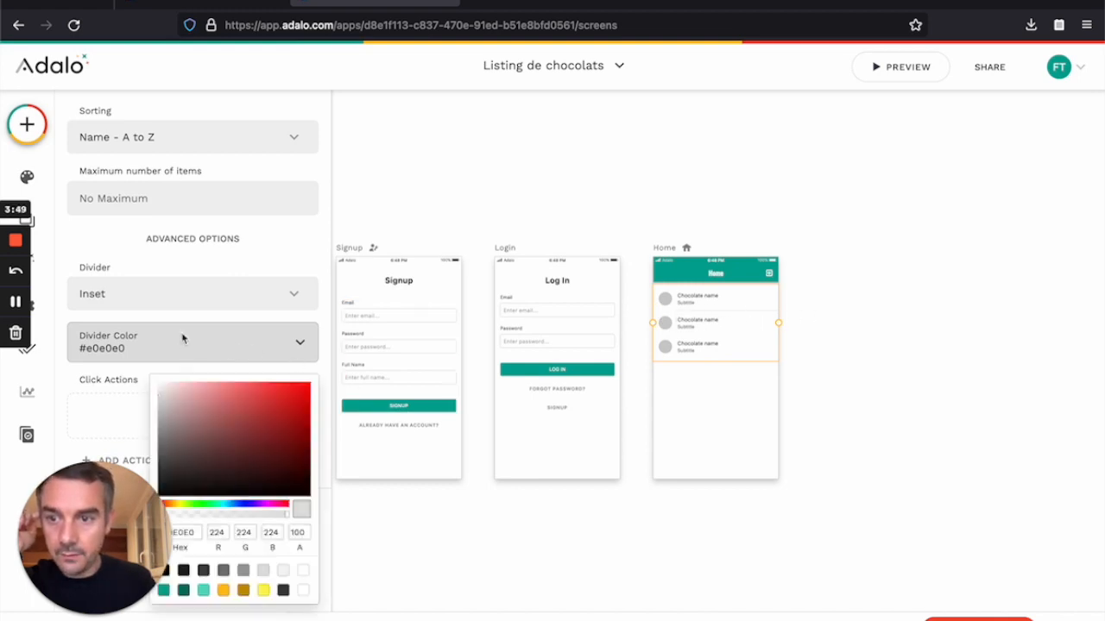
pyautogui.click(161, 296)
pyautogui.click(156, 298)
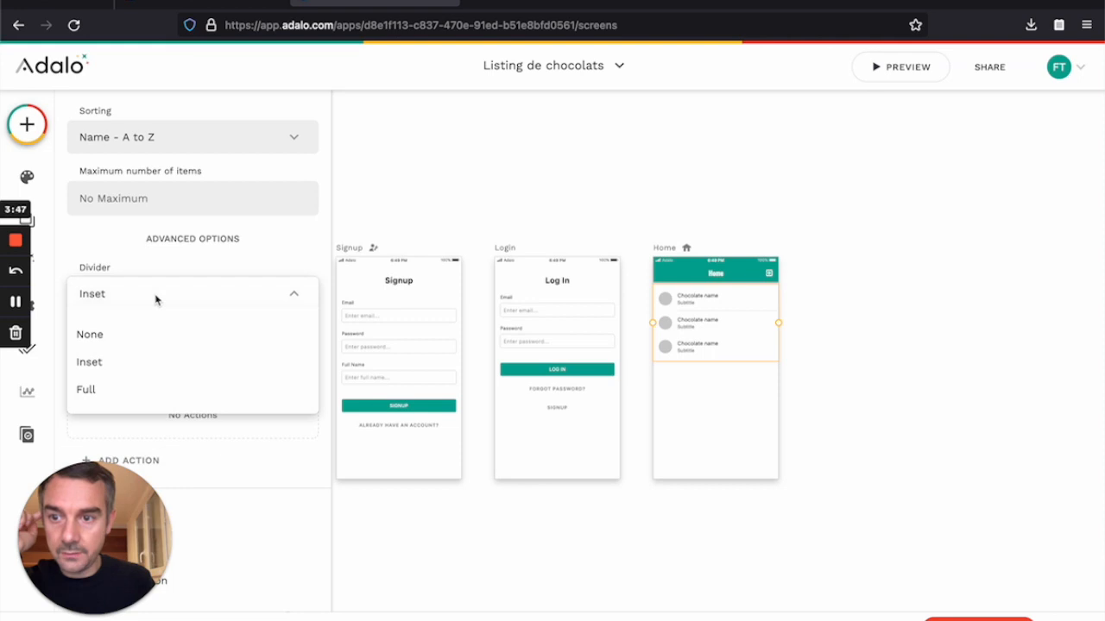
pyautogui.click(112, 394)
# Step: Set the divider colour to pale yellow #ffecb6, then reselect the list
pyautogui.click(161, 347)
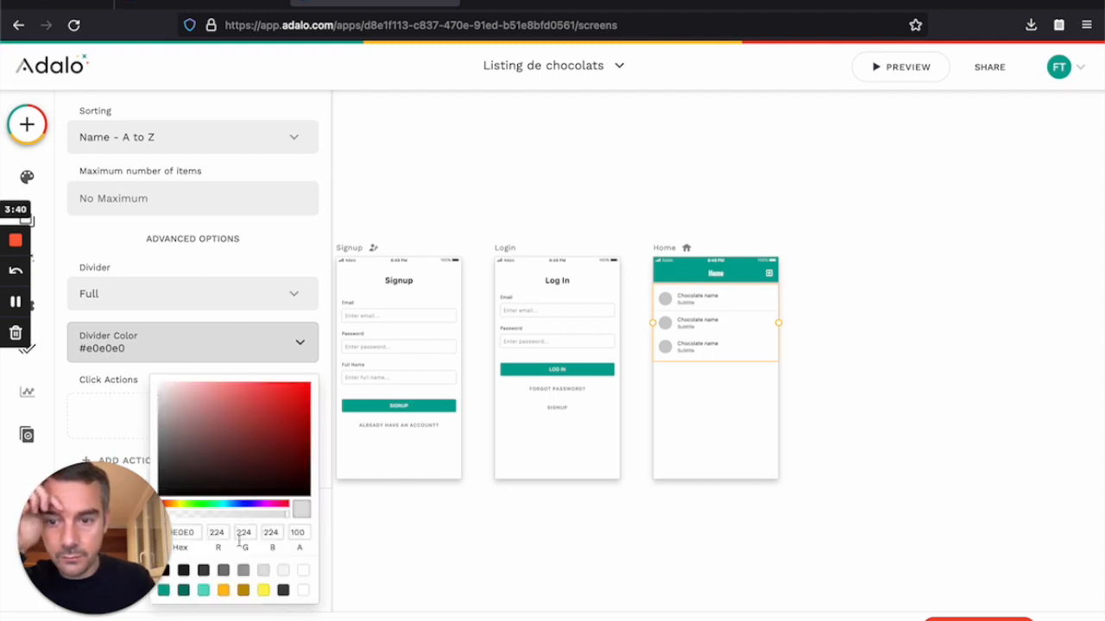
pyautogui.click(243, 589)
pyautogui.click(215, 410)
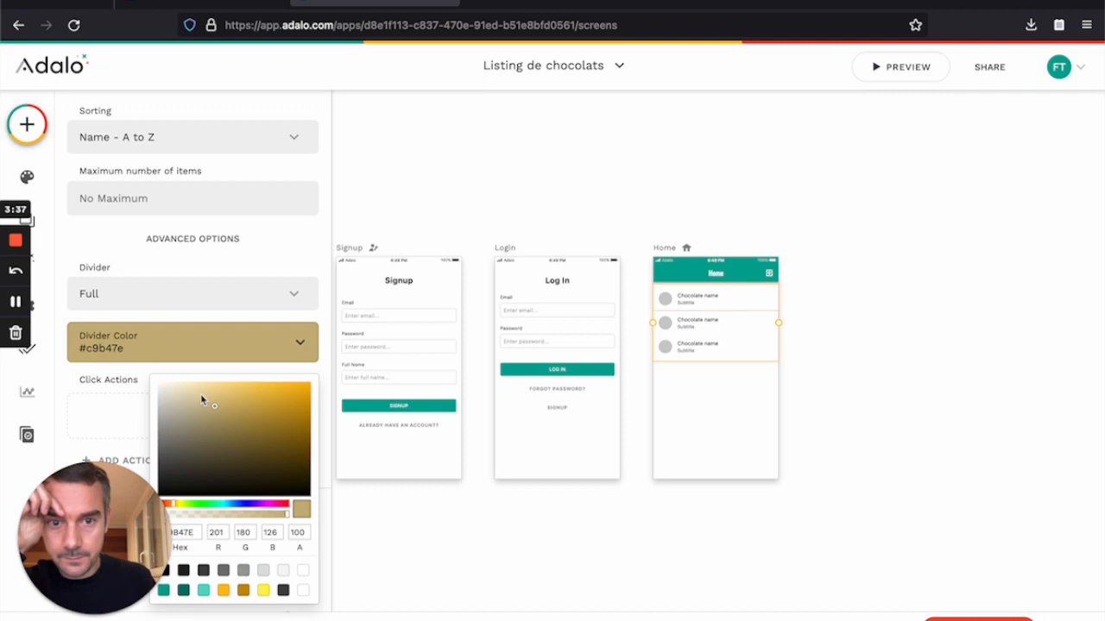
pyautogui.click(170, 383)
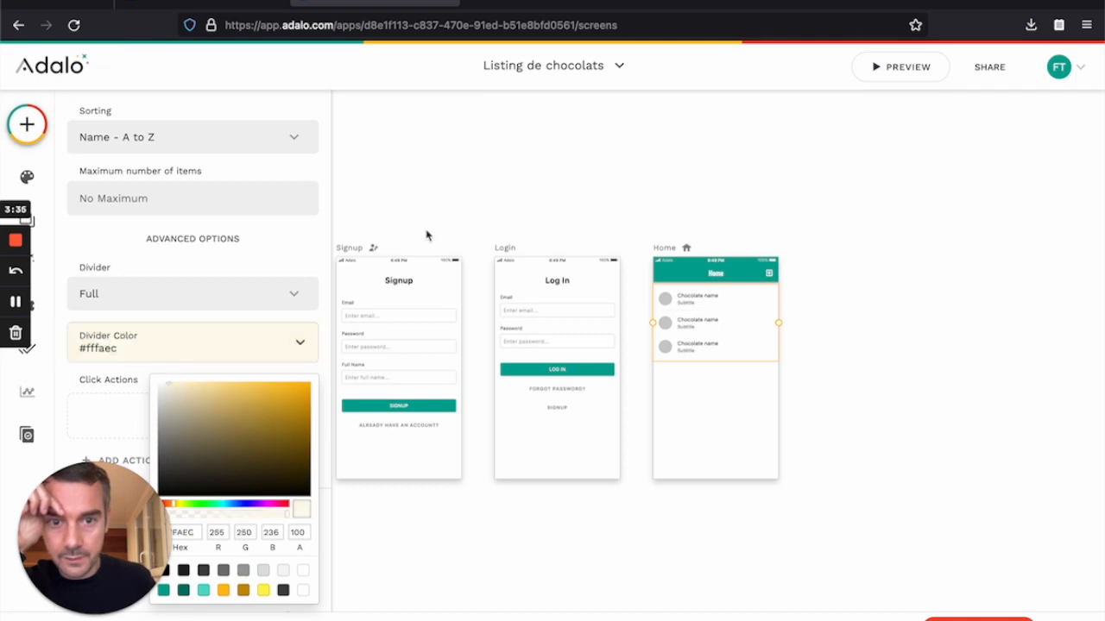
pyautogui.click(536, 183)
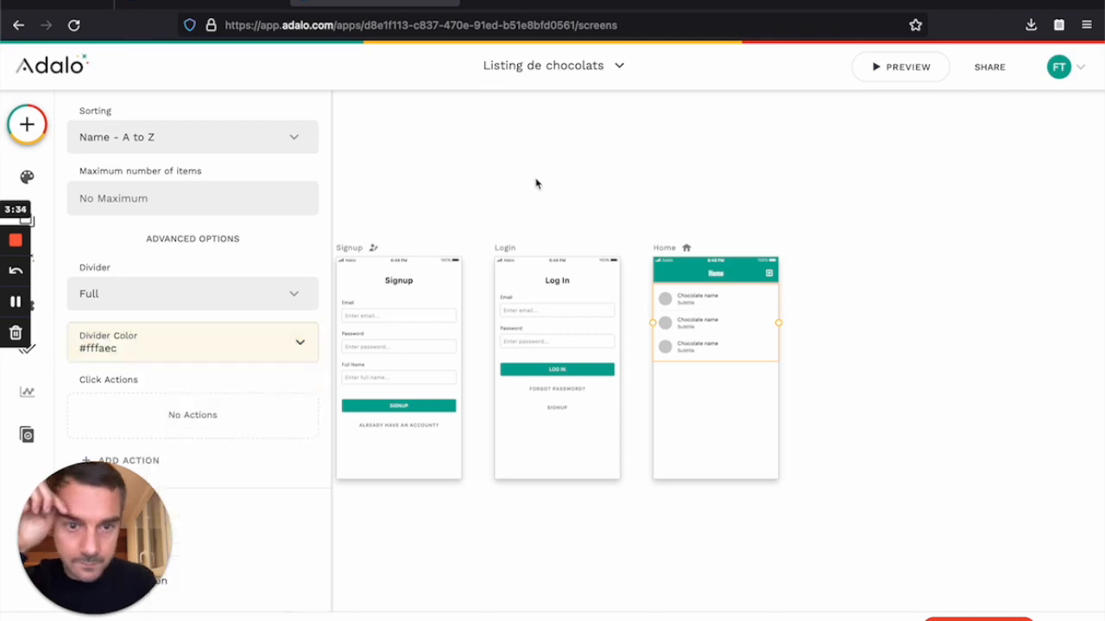
pyautogui.click(177, 355)
pyautogui.moveTo(200, 395); pyautogui.dragTo(204, 382)
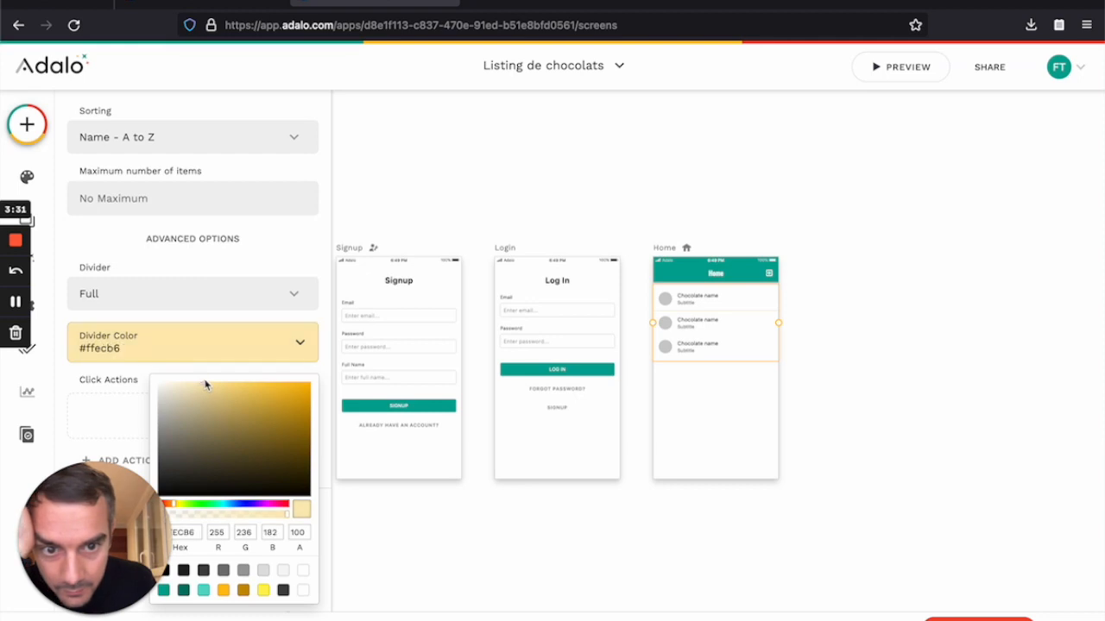
pyautogui.click(479, 188)
pyautogui.click(479, 188)
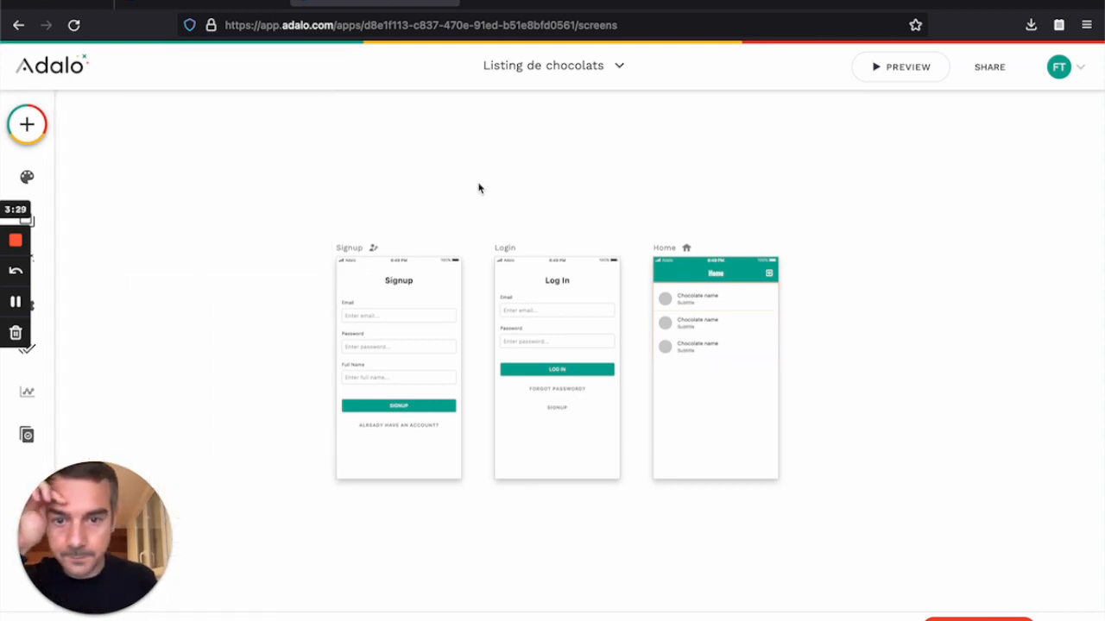
pyautogui.click(678, 308)
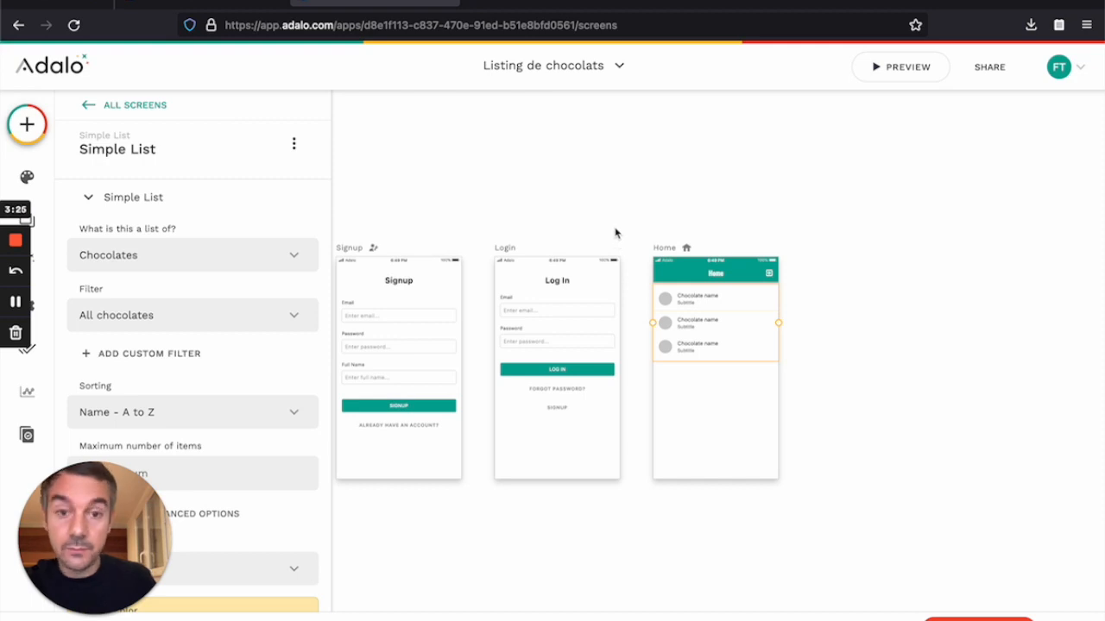
# Step: Preview the still-empty Home list, then show the Database collections
pyautogui.click(894, 68)
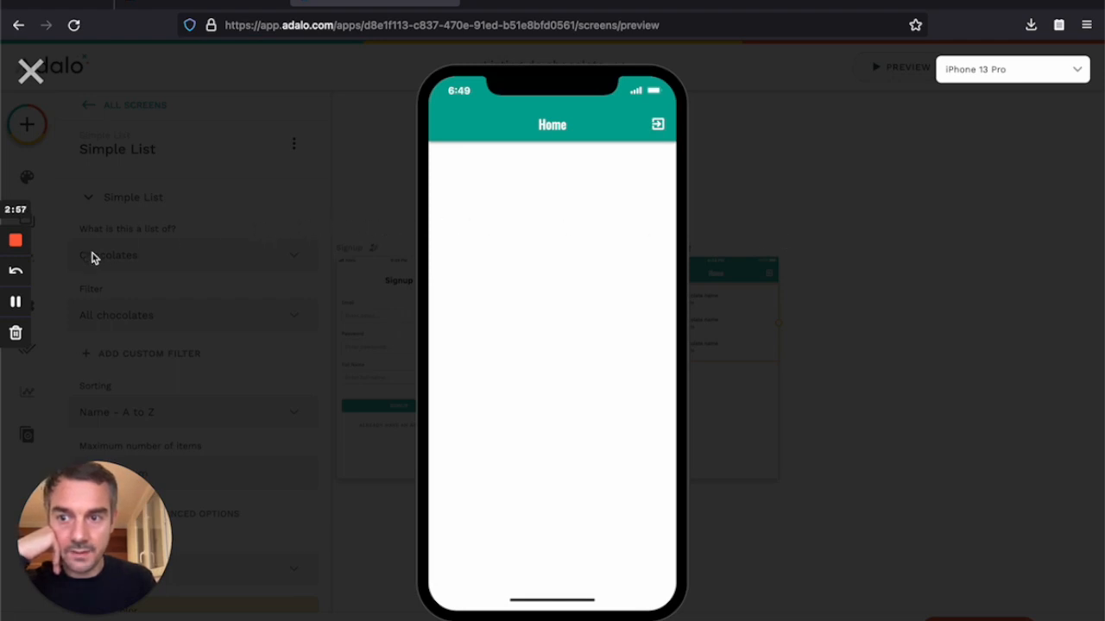
pyautogui.click(17, 304)
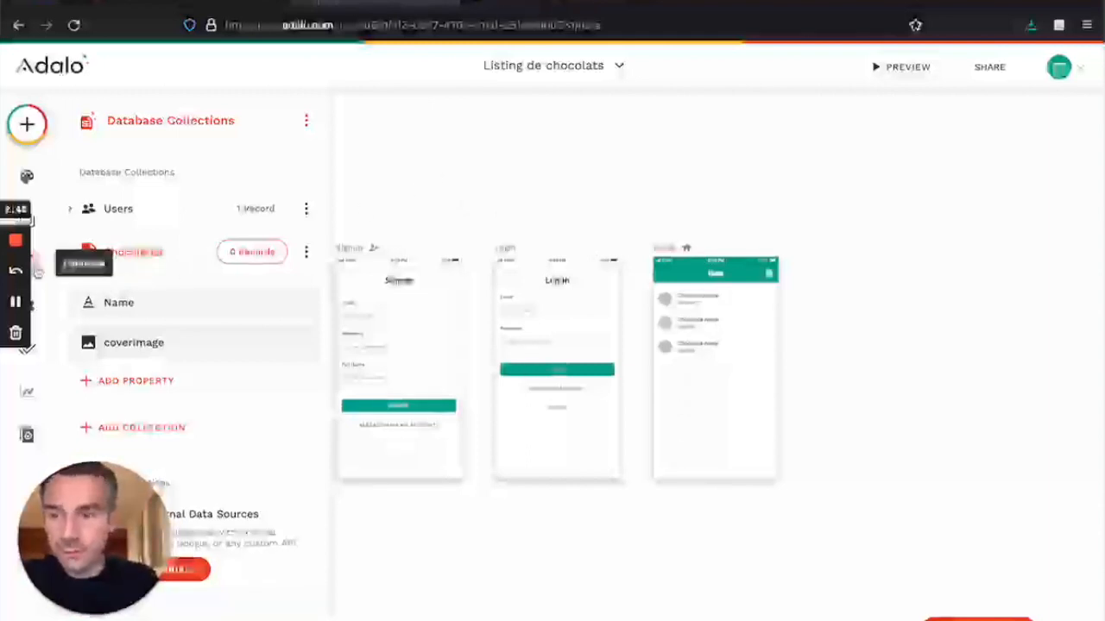
# Step: Add the record Chocolat n°1 with a chocolate photo as its cover image
pyautogui.click(37, 270)
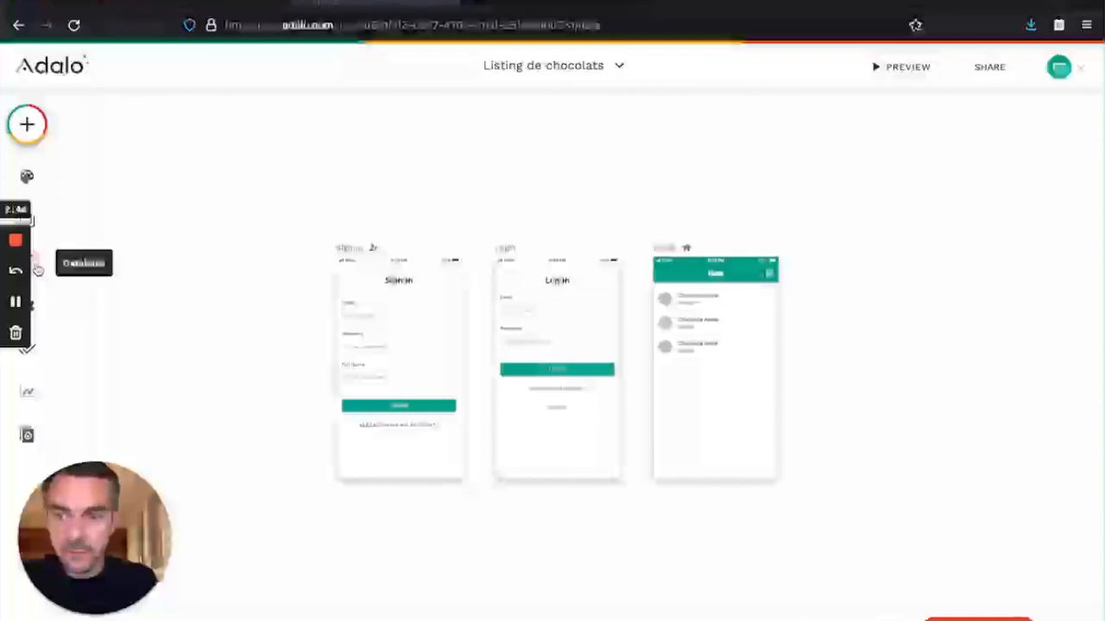
pyautogui.click(35, 267)
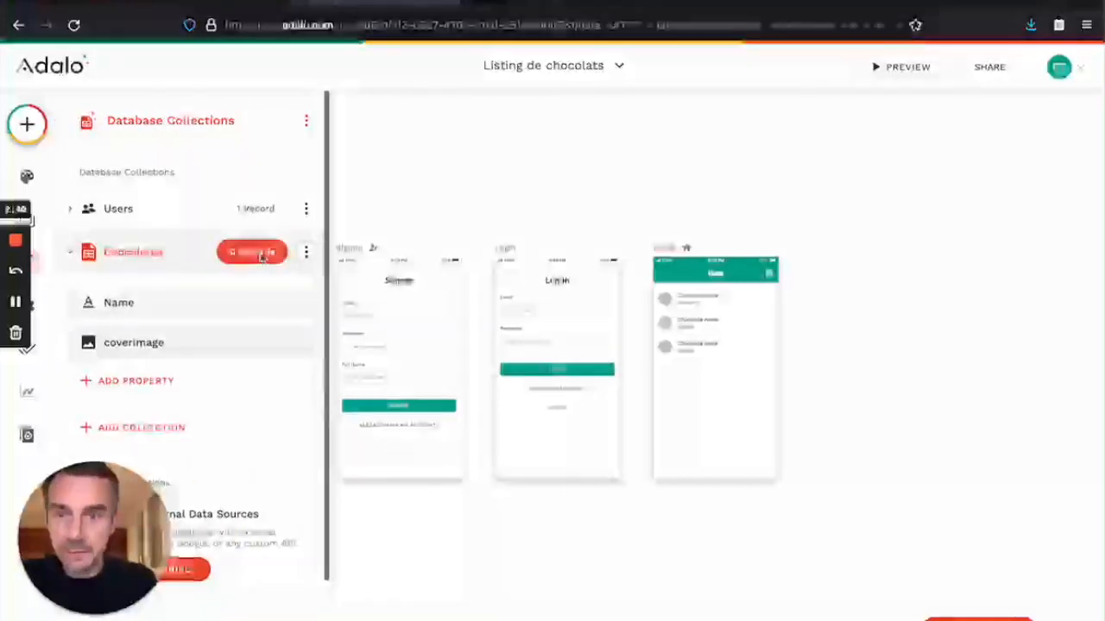
pyautogui.click(264, 252)
pyautogui.click(636, 286)
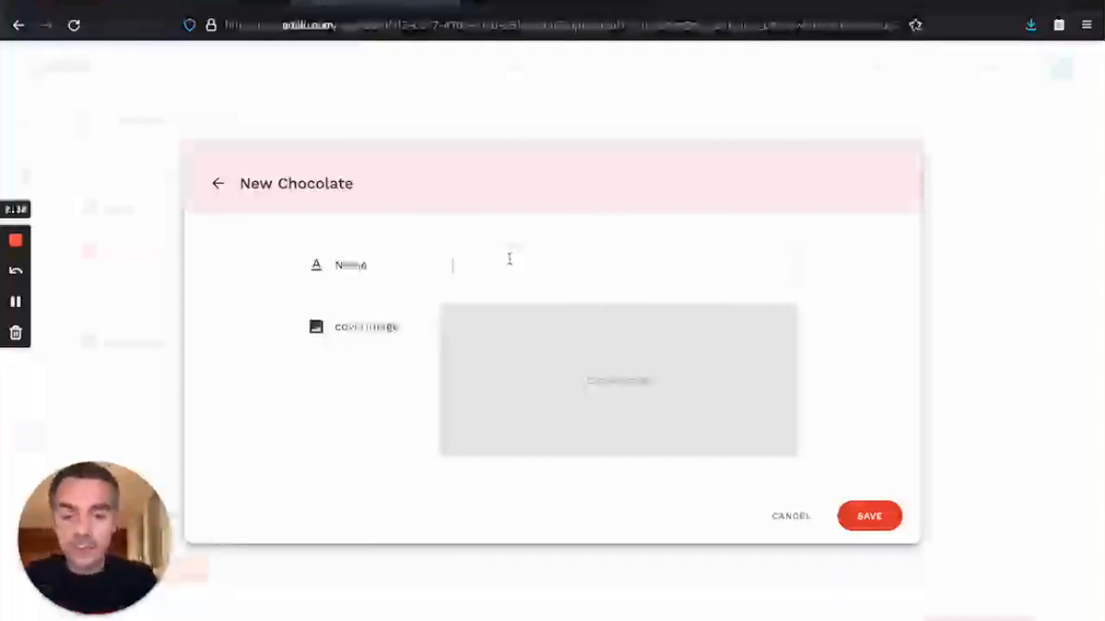
pyautogui.write('Chocolat n°1')
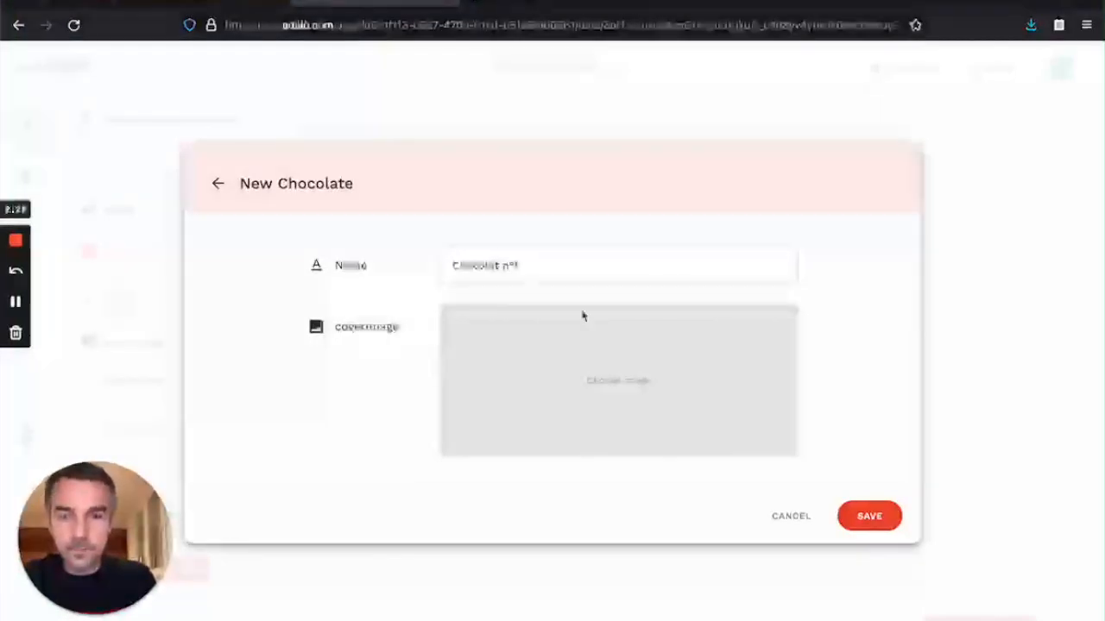
pyautogui.click(634, 373)
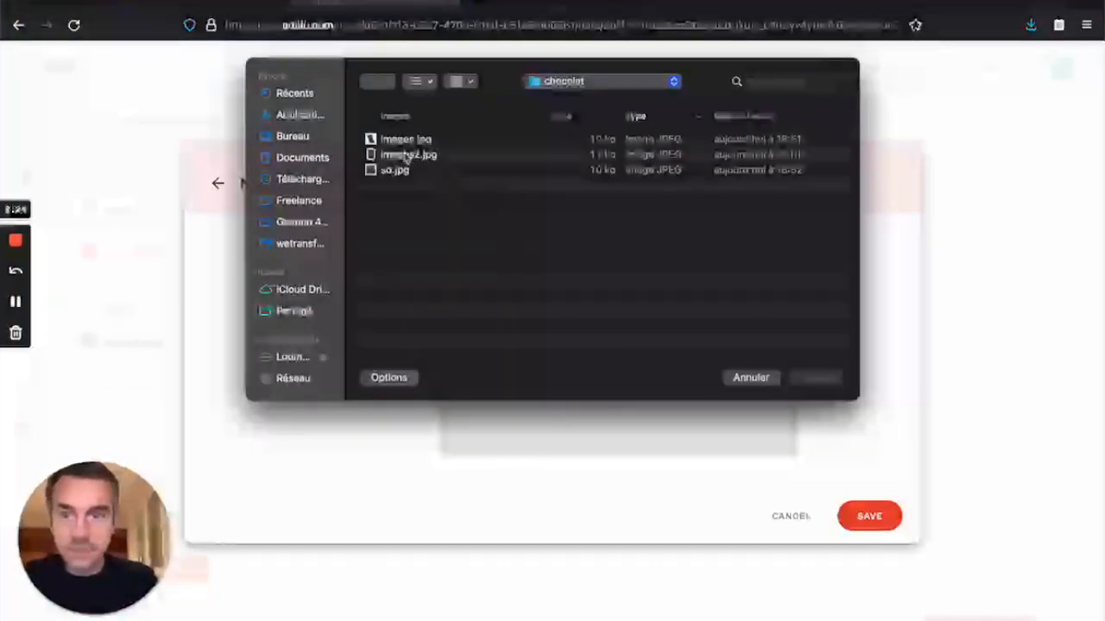
pyautogui.click(397, 171)
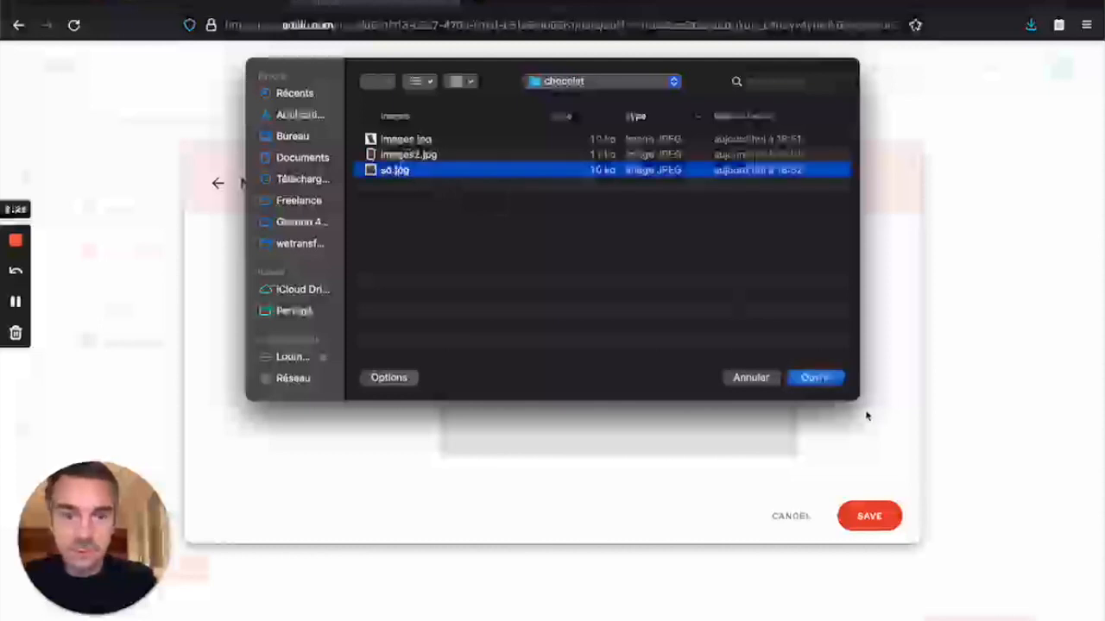
pyautogui.click(815, 377)
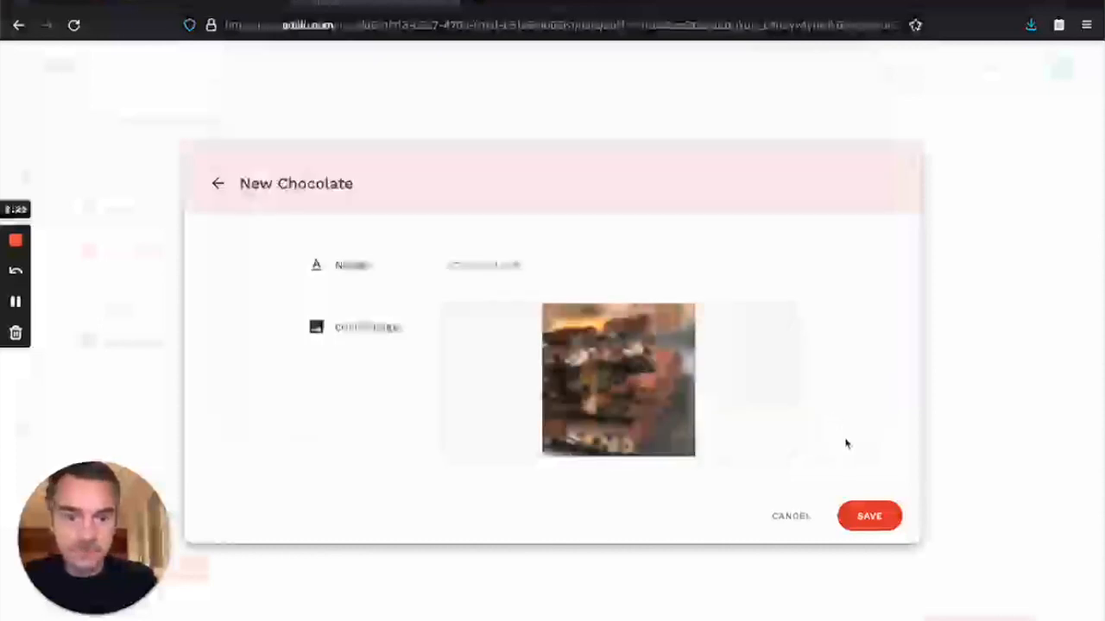
pyautogui.click(865, 520)
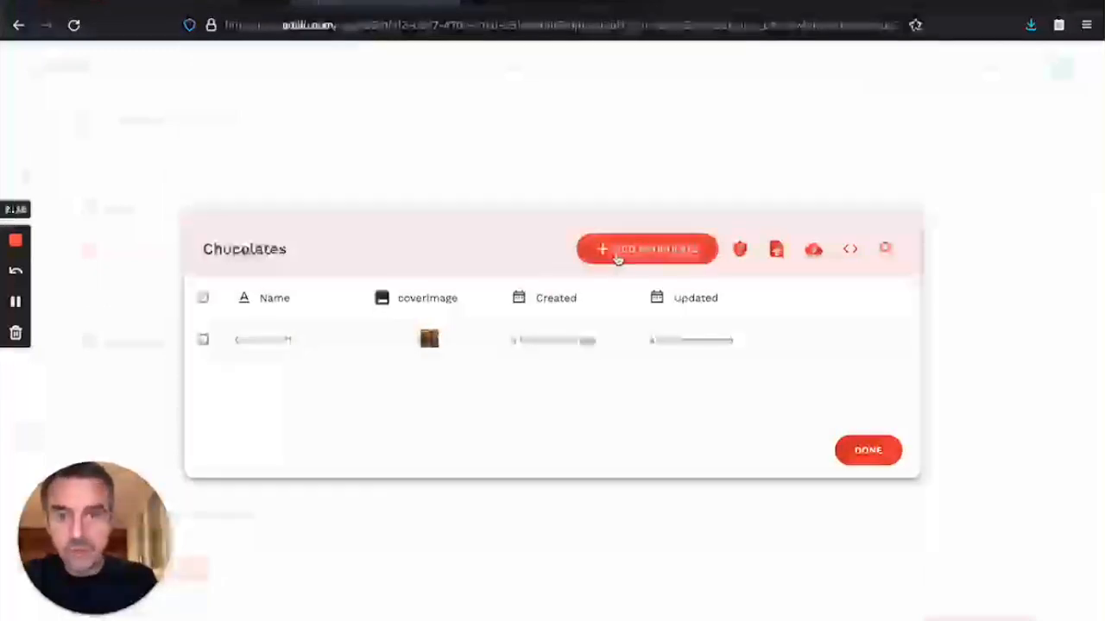
# Step: Add Chocolat n°2 with images2.jpg as its cover image
pyautogui.click(617, 256)
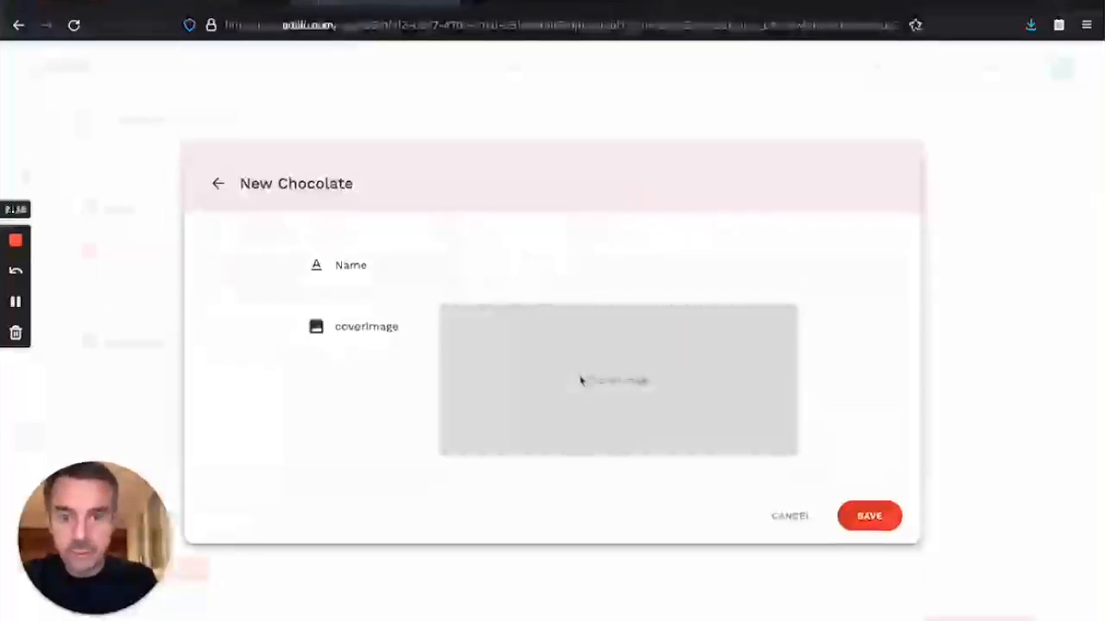
pyautogui.click(581, 380)
pyautogui.click(427, 170)
pyautogui.click(423, 155)
pyautogui.press('space')
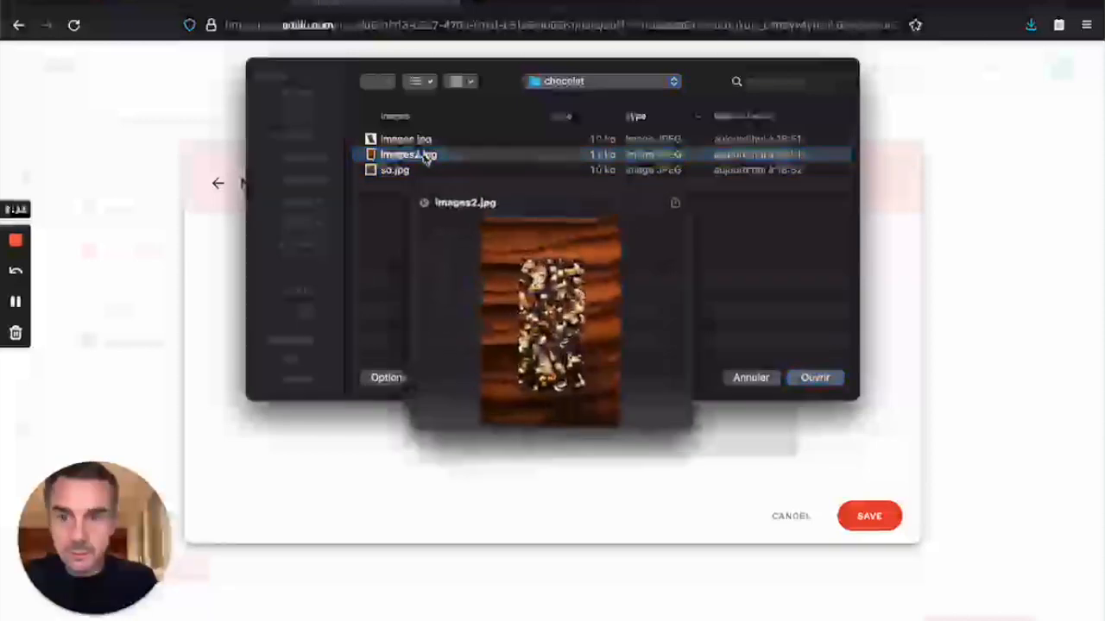
pyautogui.press('space')
pyautogui.doubleClick(423, 155)
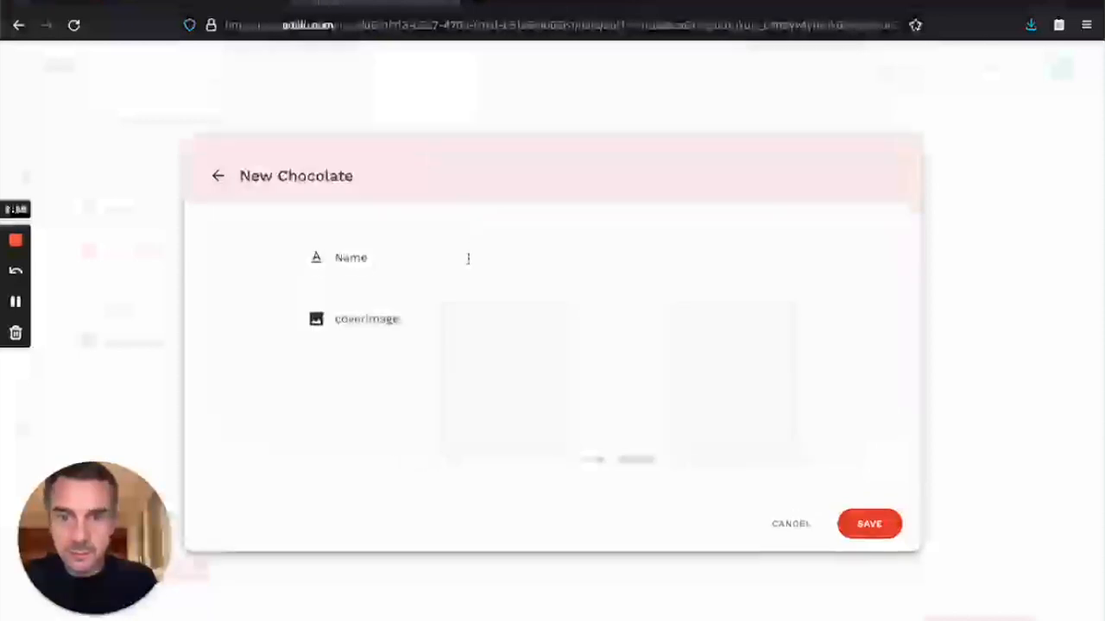
pyautogui.write('Choc')
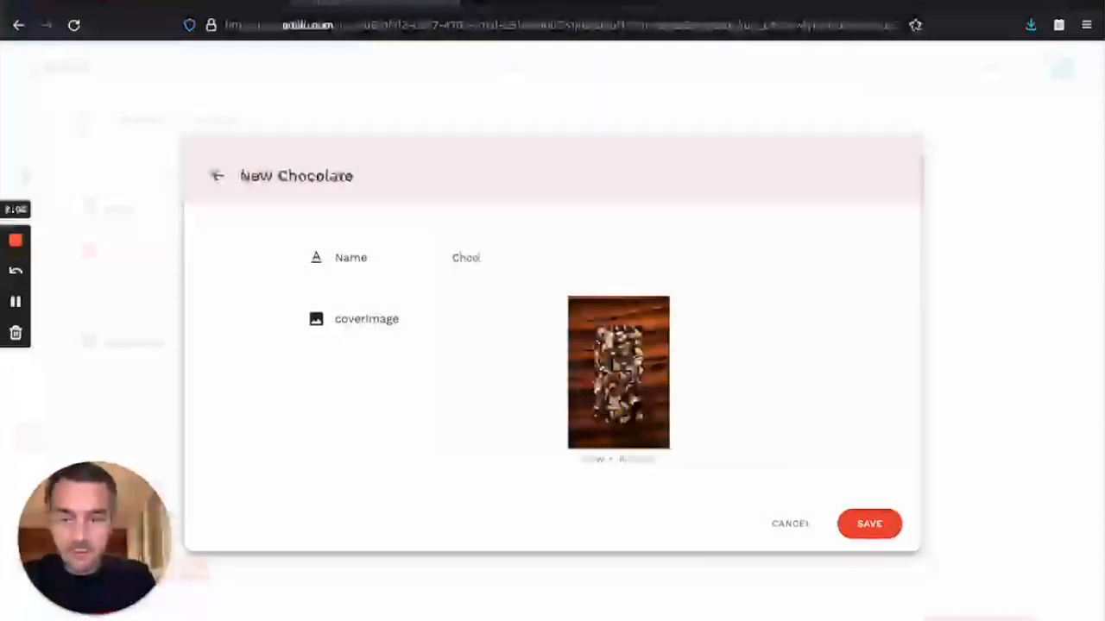
pyautogui.press('BackSpace')
pyautogui.press('BackSpace')
pyautogui.press('BackSpace')
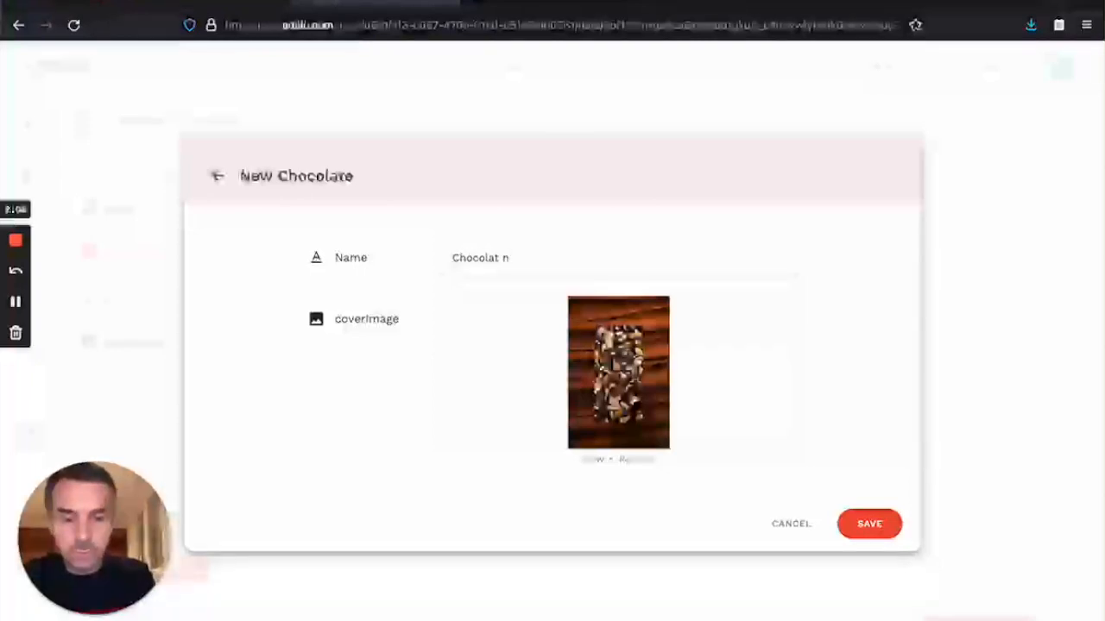
pyautogui.write('°2')
pyautogui.click(850, 523)
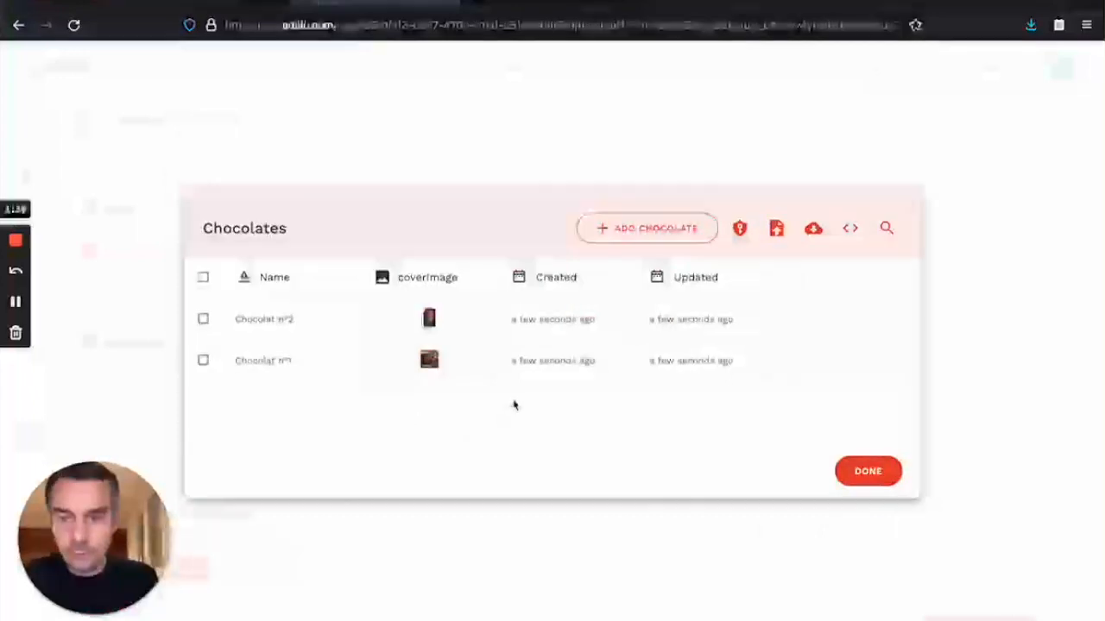
pyautogui.click(868, 472)
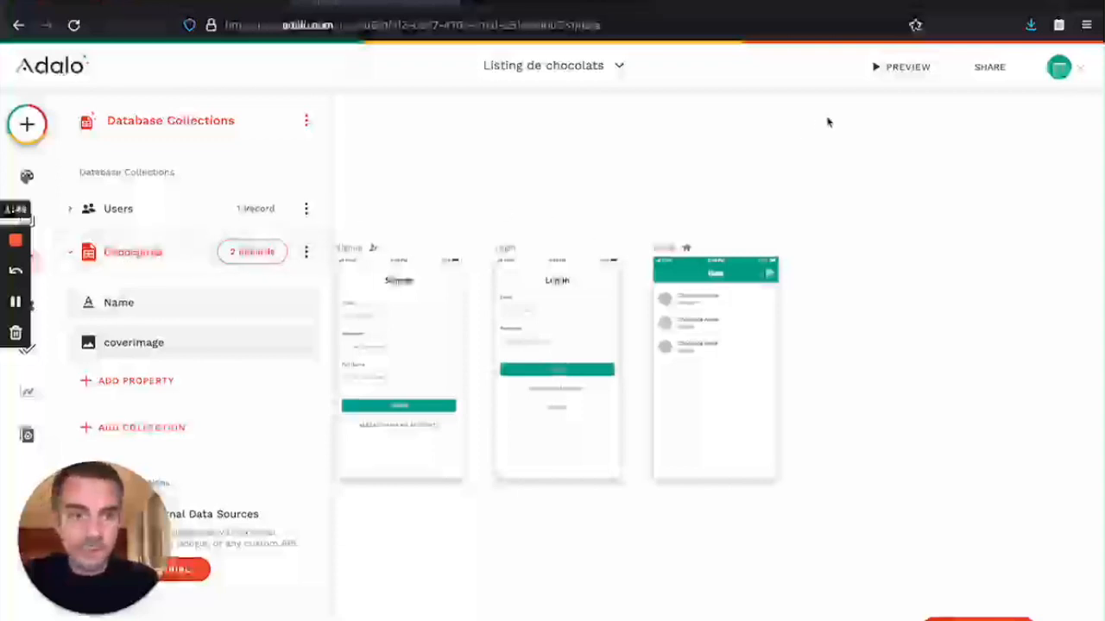
pyautogui.click(892, 69)
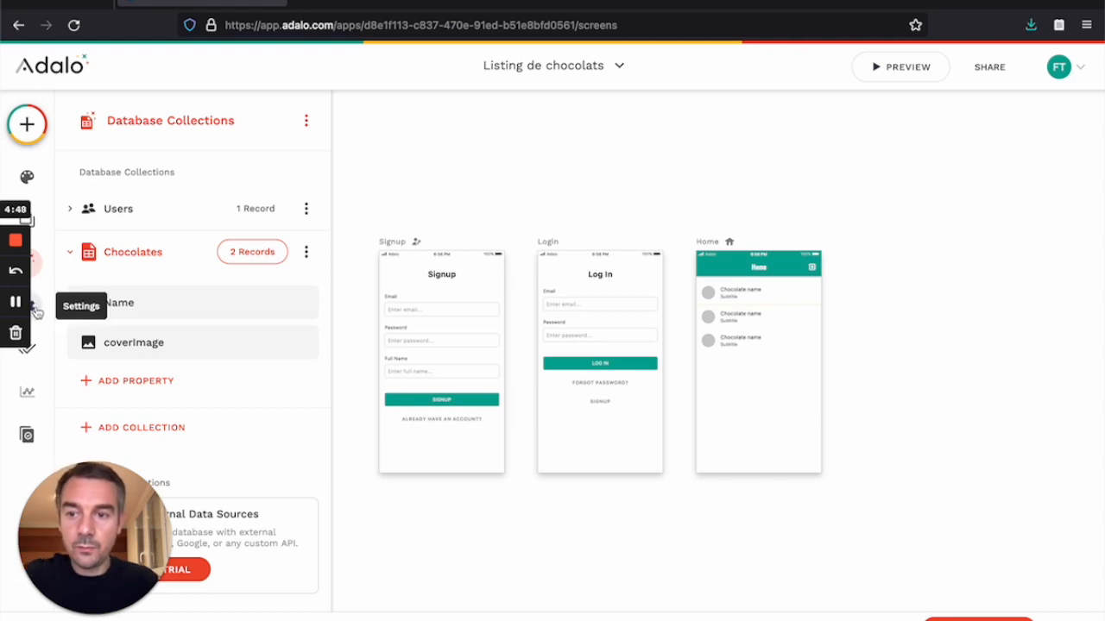
# Step: View the publishing options, then the Analytics dashboard showing 0 active users
pyautogui.click(35, 354)
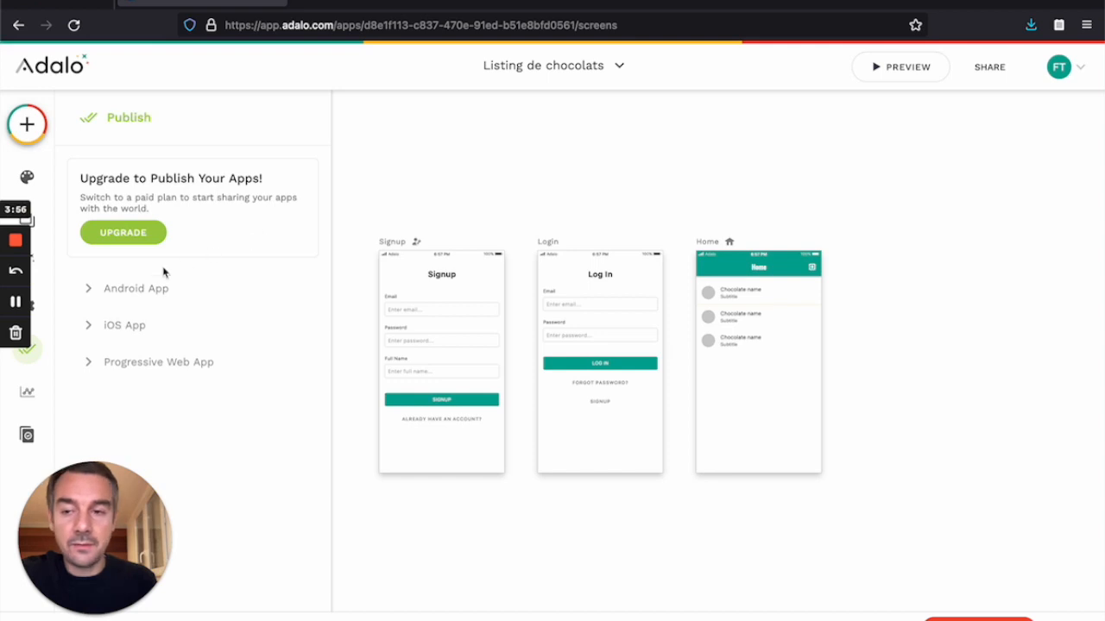
pyautogui.click(35, 392)
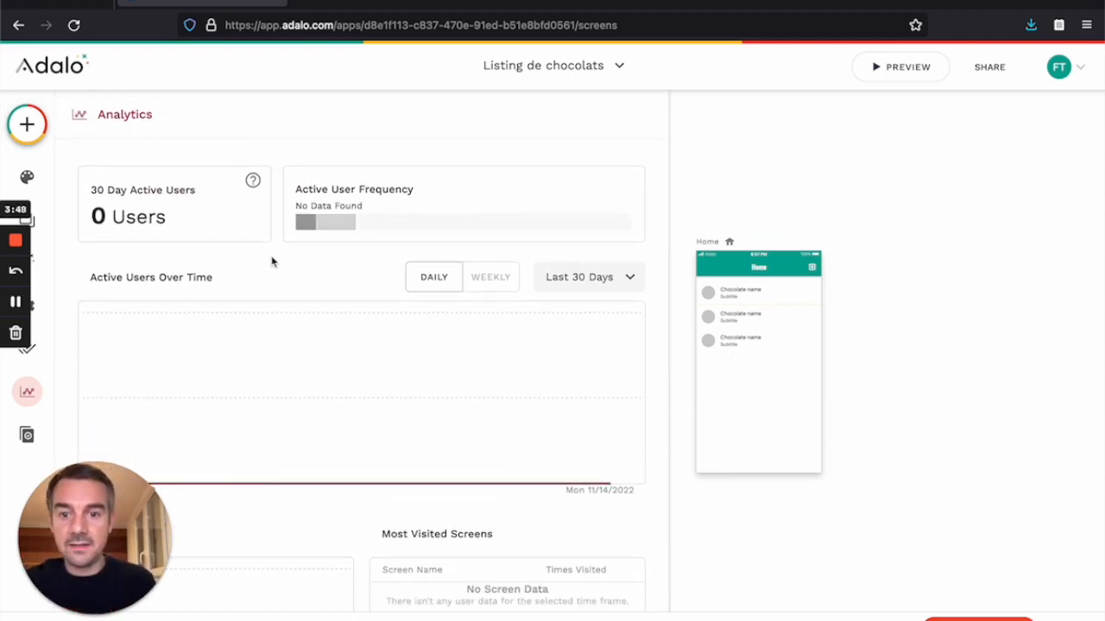
pyautogui.scroll(-5, 273, 346)
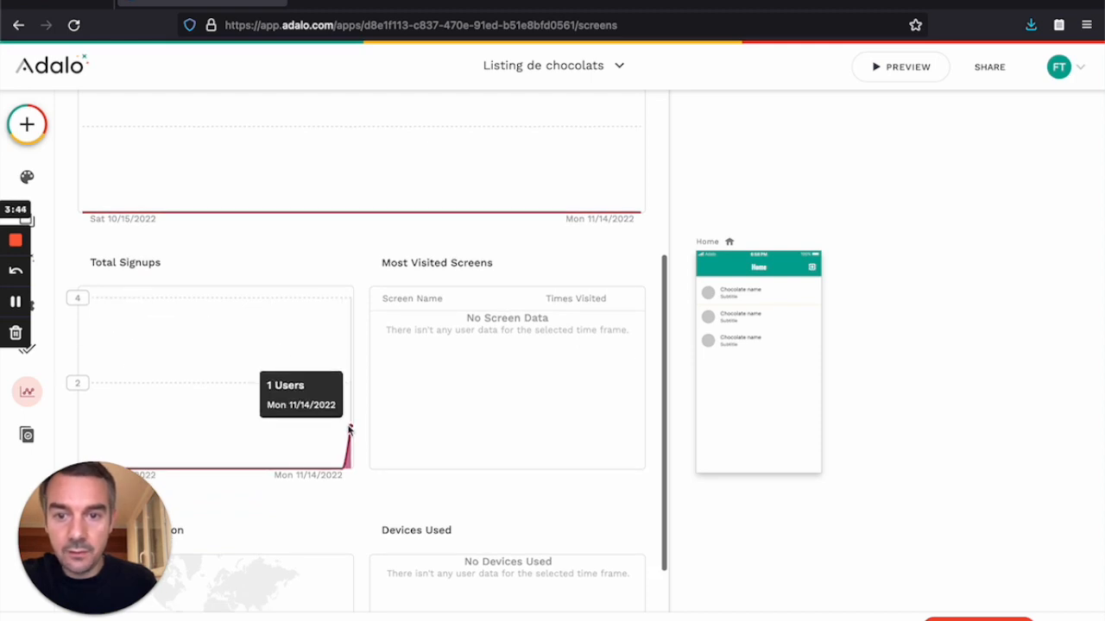
pyautogui.scroll(-3, 451, 400)
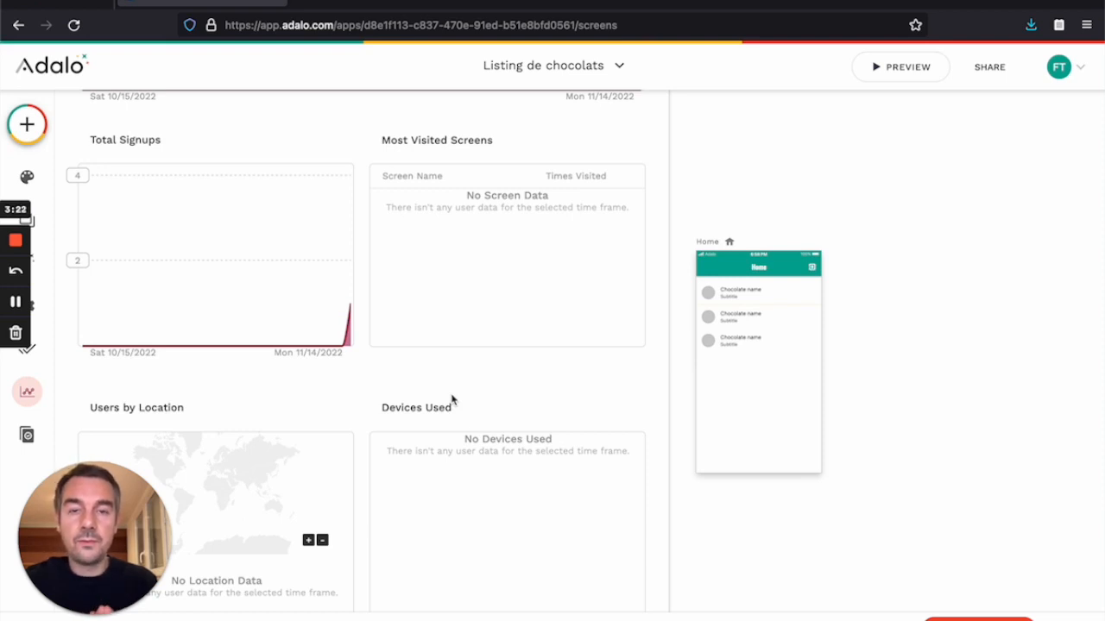
pyautogui.scroll(-1, 467, 447)
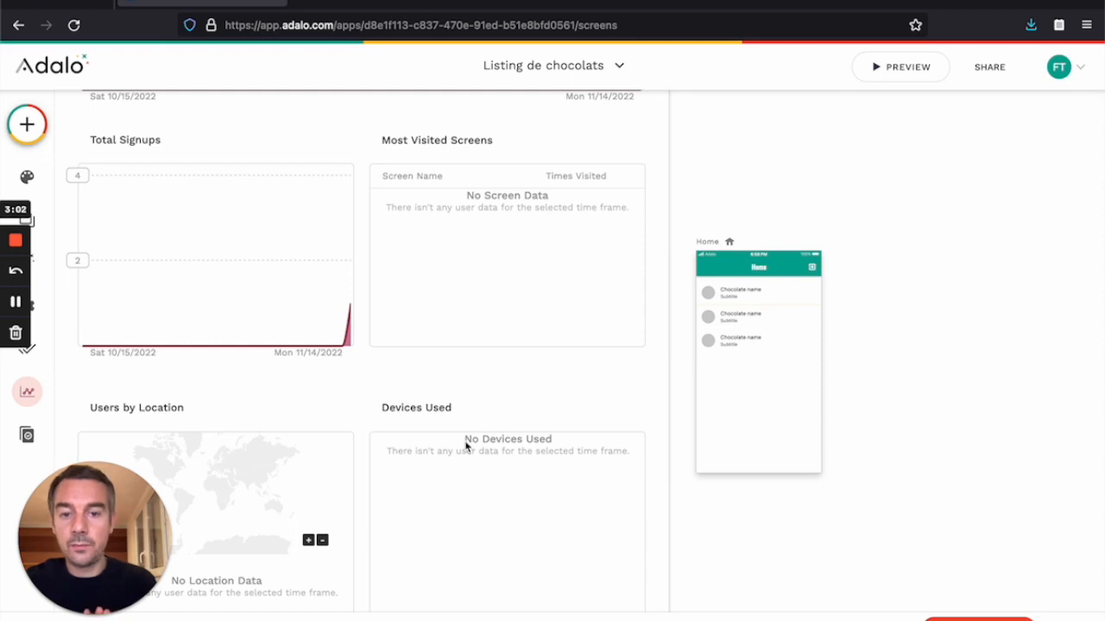
# Step: Check Version History (0/10 saved), glance back at Analytics, then return to Version History
pyautogui.click(27, 436)
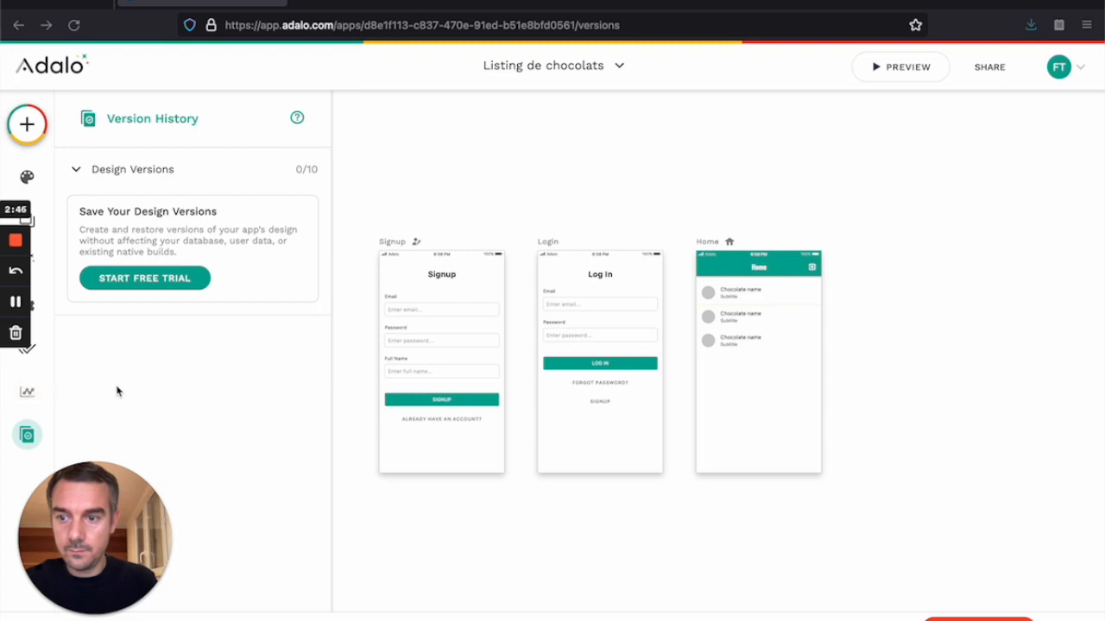
pyautogui.click(28, 393)
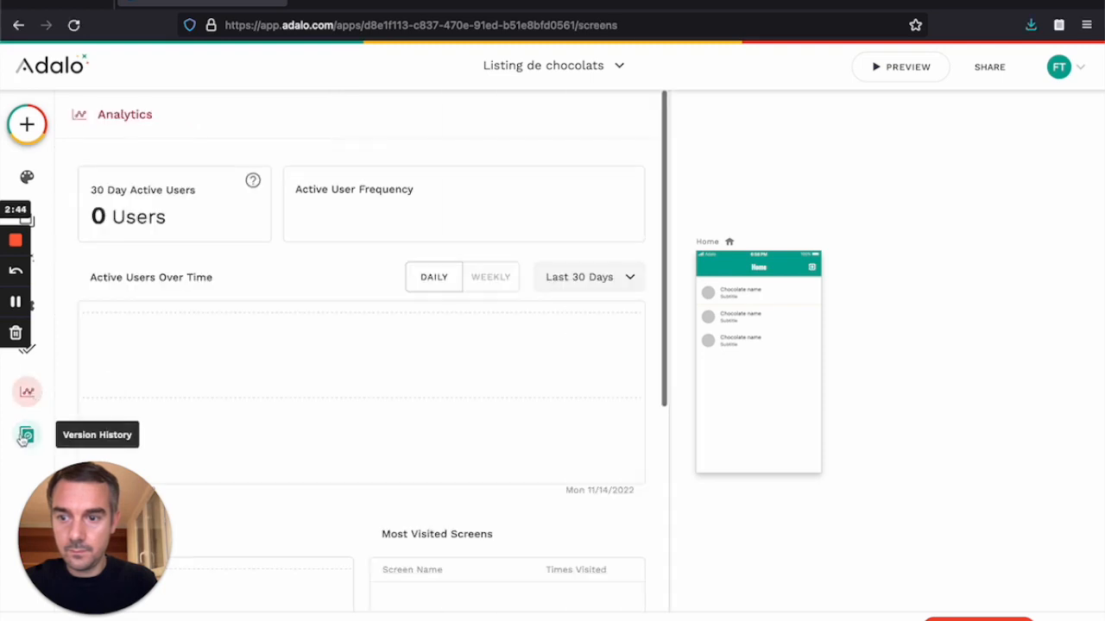
pyautogui.scroll(-5, 250, 372)
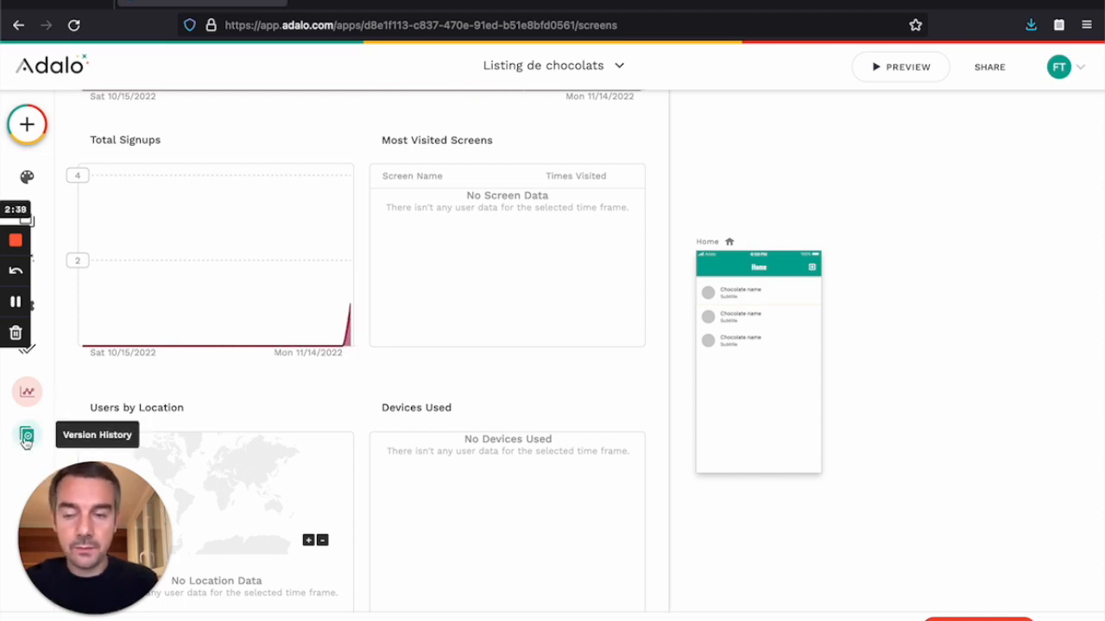
pyautogui.click(26, 438)
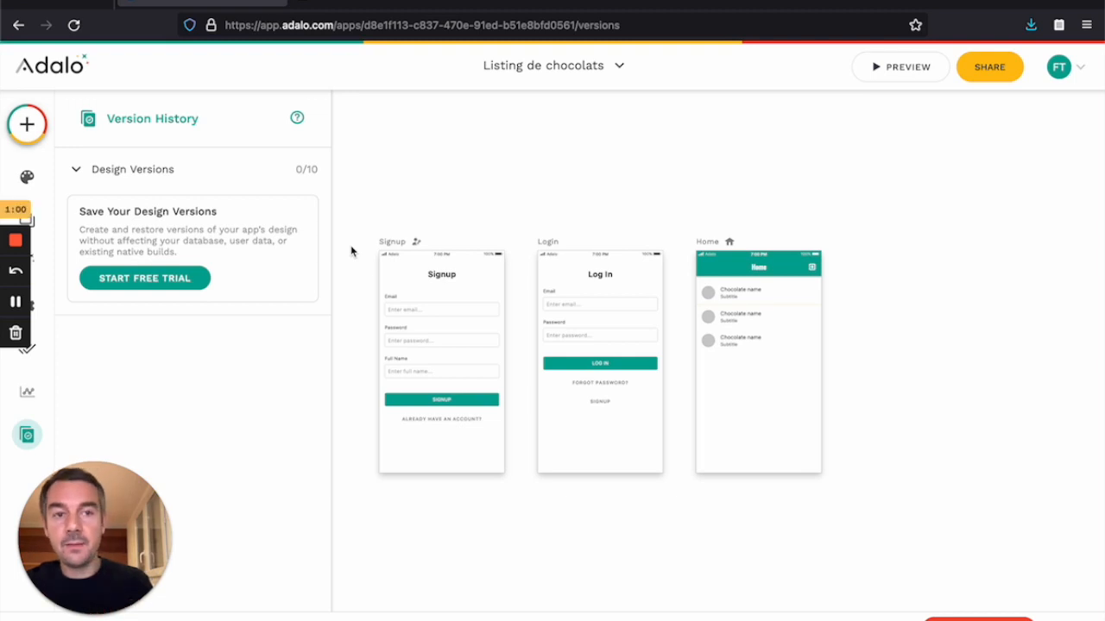
# Step: Open the app's shareable preview page in a new Firefox tab
pyautogui.click(988, 67)
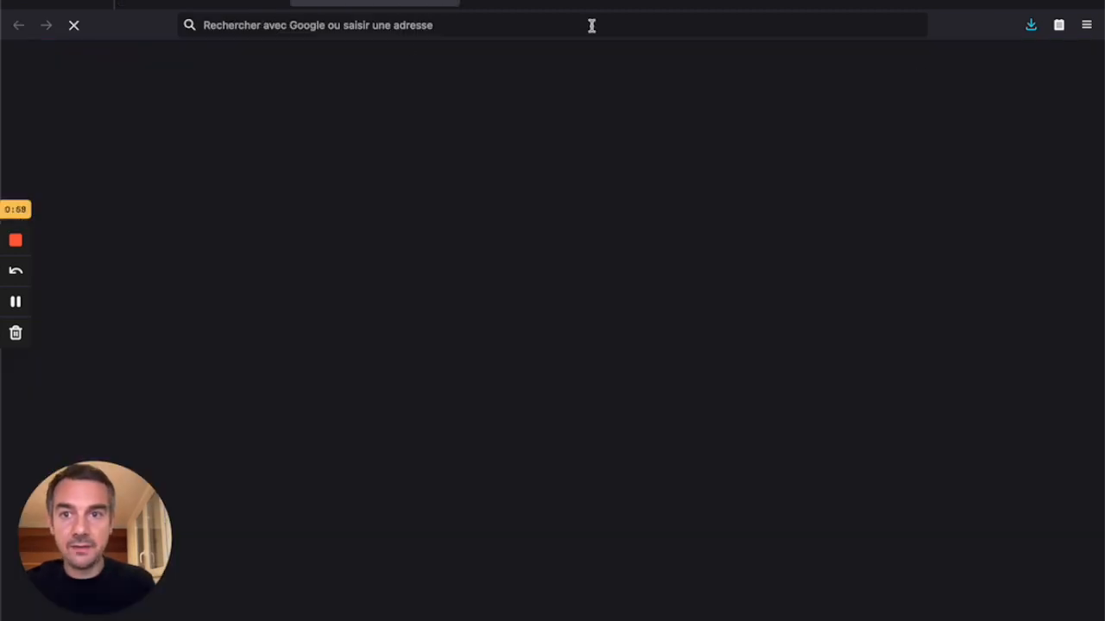